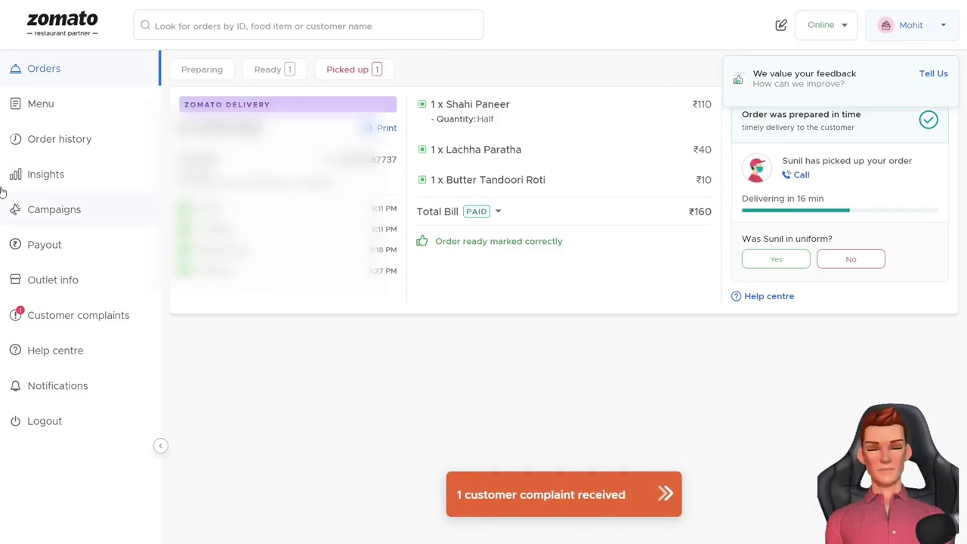
# Open the restaurant menu and examine the details of Dal Fry Butter+2 Tandoori Roti and the rest of the item listing
pyautogui.click(64, 84)
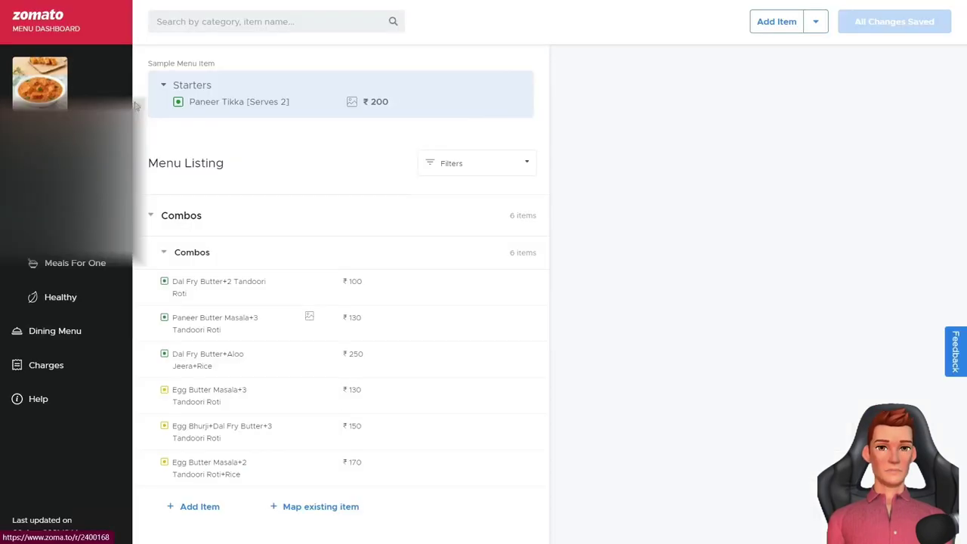
pyautogui.click(230, 295)
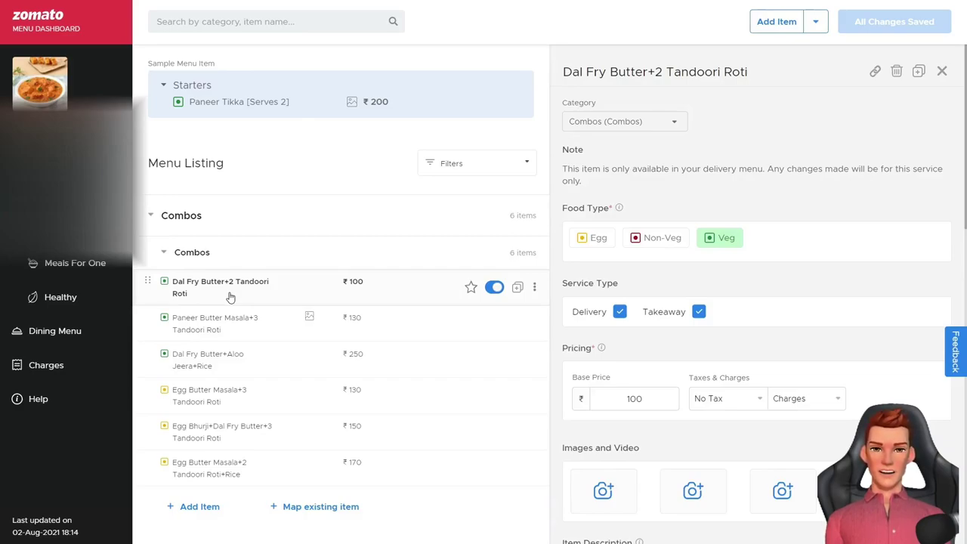
pyautogui.click(534, 287)
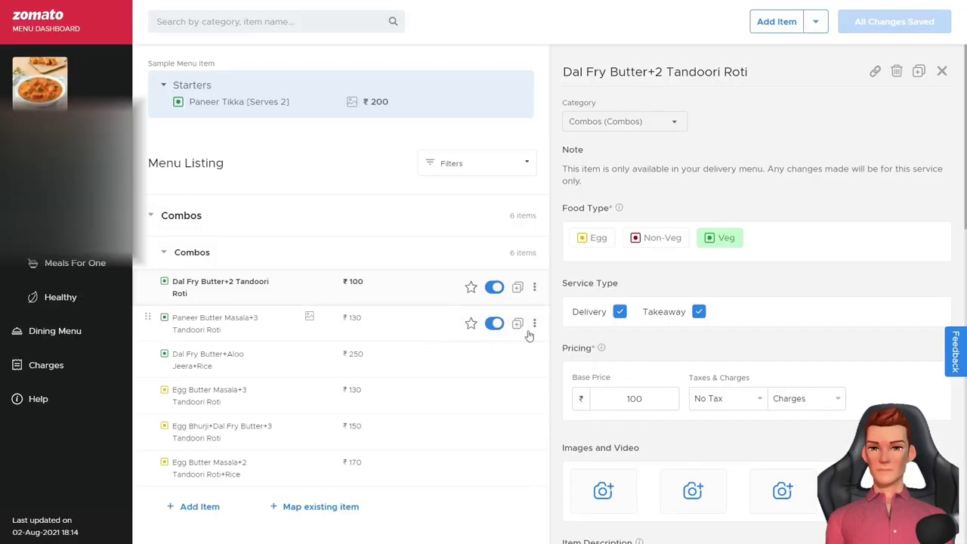
pyautogui.scroll(-2, 616, 318)
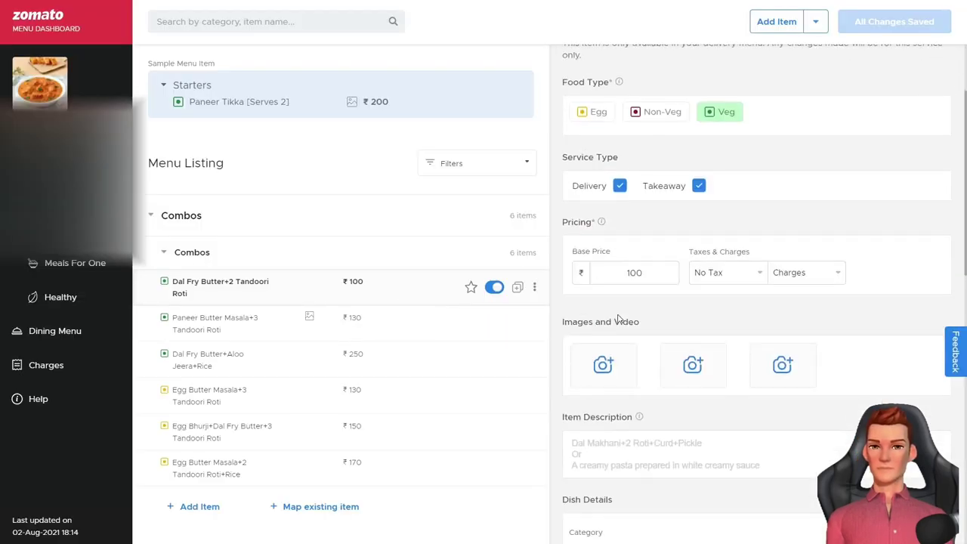
pyautogui.scroll(-2, 617, 318)
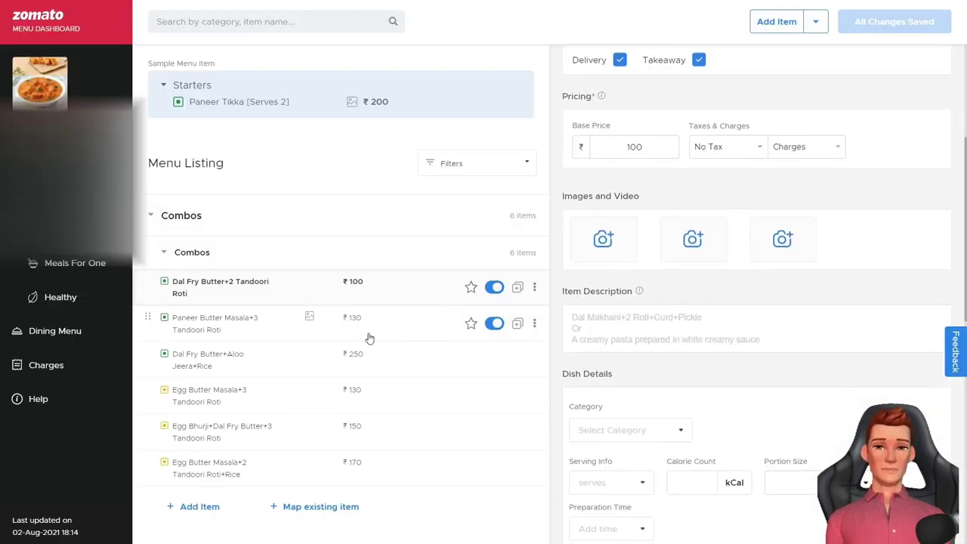
pyautogui.scroll(-10, 330, 341)
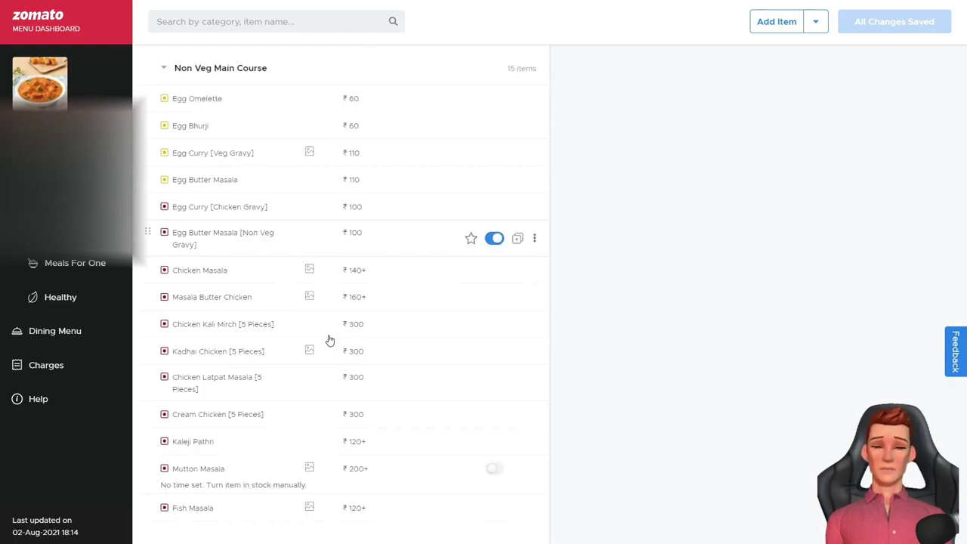
pyautogui.scroll(-1, 330, 340)
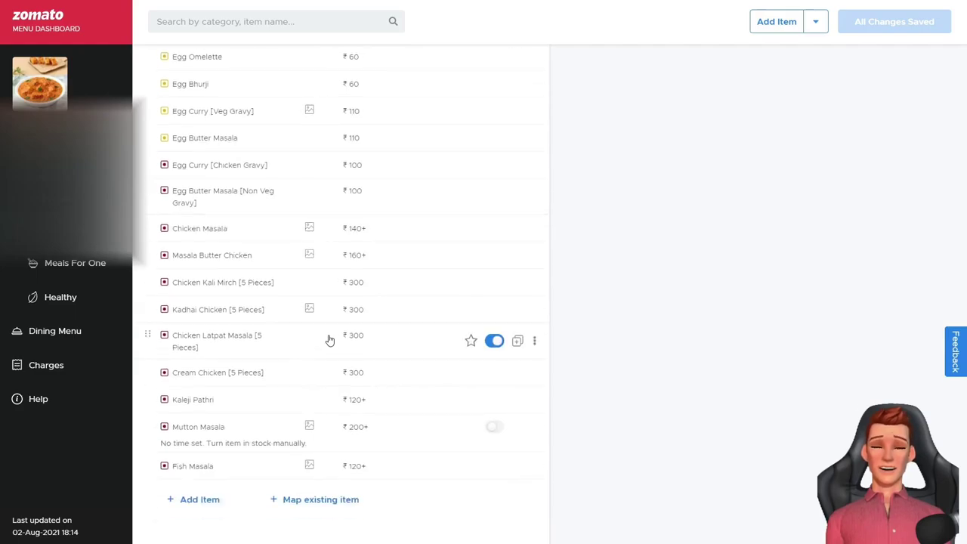
pyautogui.click(270, 432)
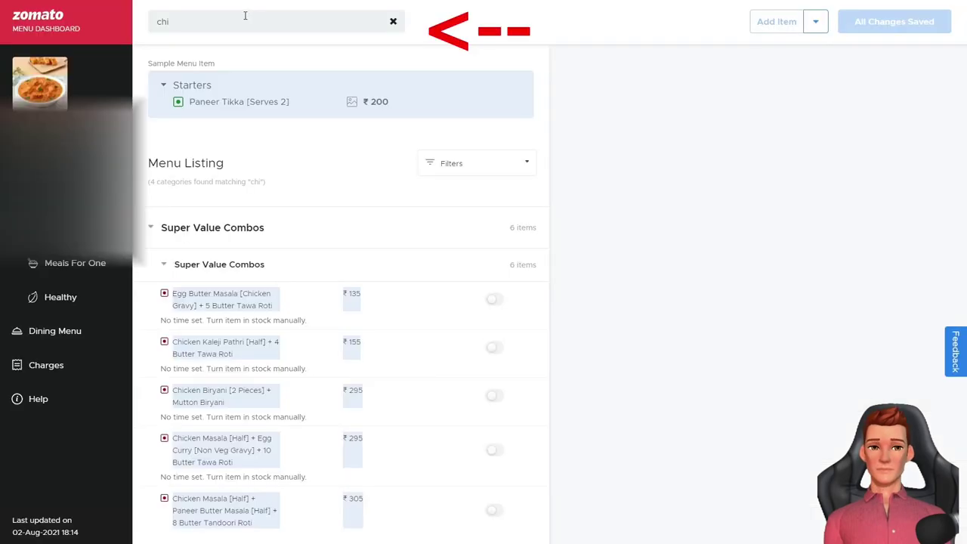
# Search the menu for "chicken fry" and open the Chicken Fry item's details
pyautogui.write('cken fr')
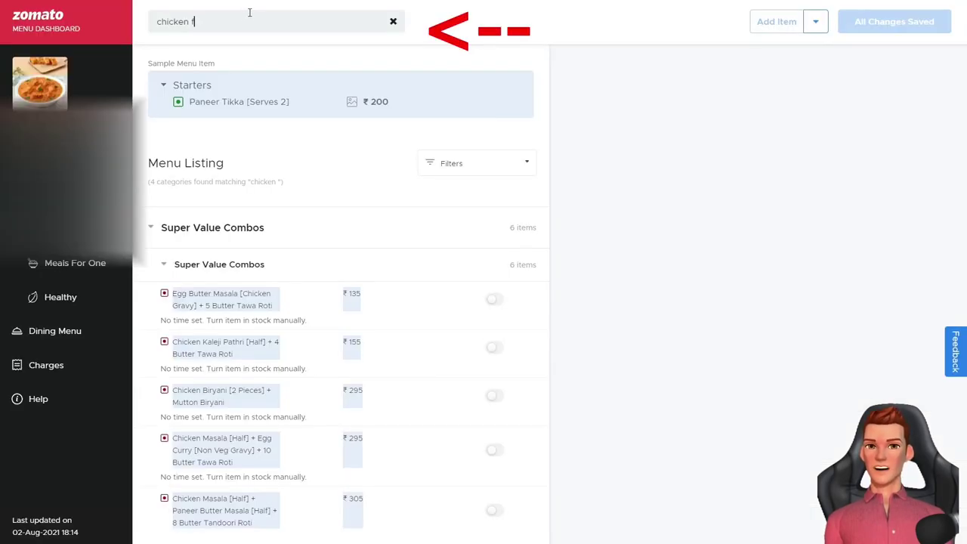
pyautogui.write('y')
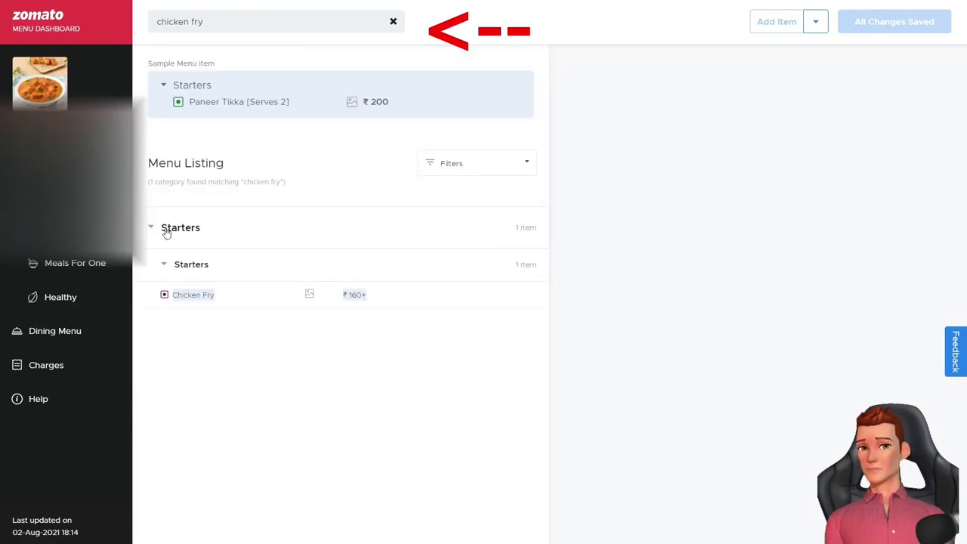
pyautogui.click(216, 296)
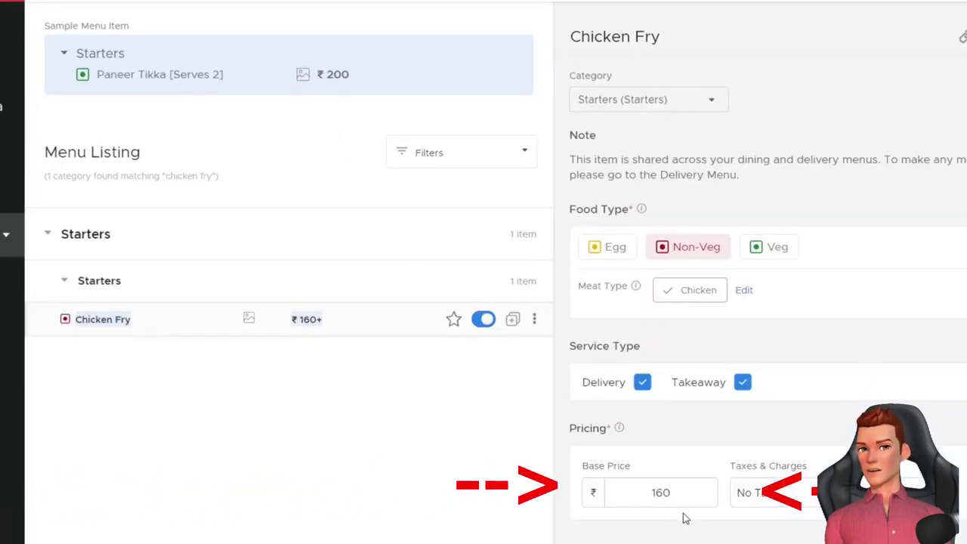
# Set the price of Chicken Fry's 5 Pieces variant to ₹200 and finish the customisation
pyautogui.click(691, 487)
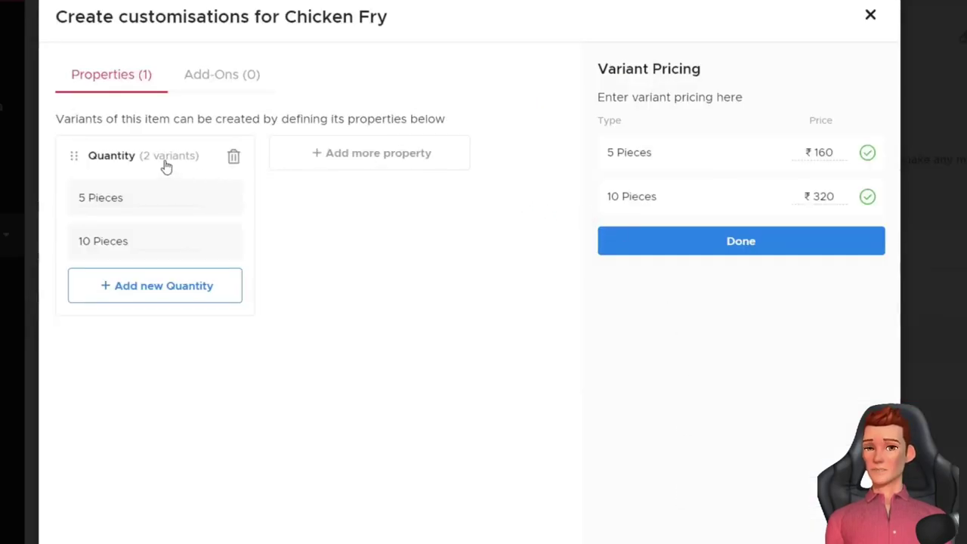
pyautogui.click(122, 198)
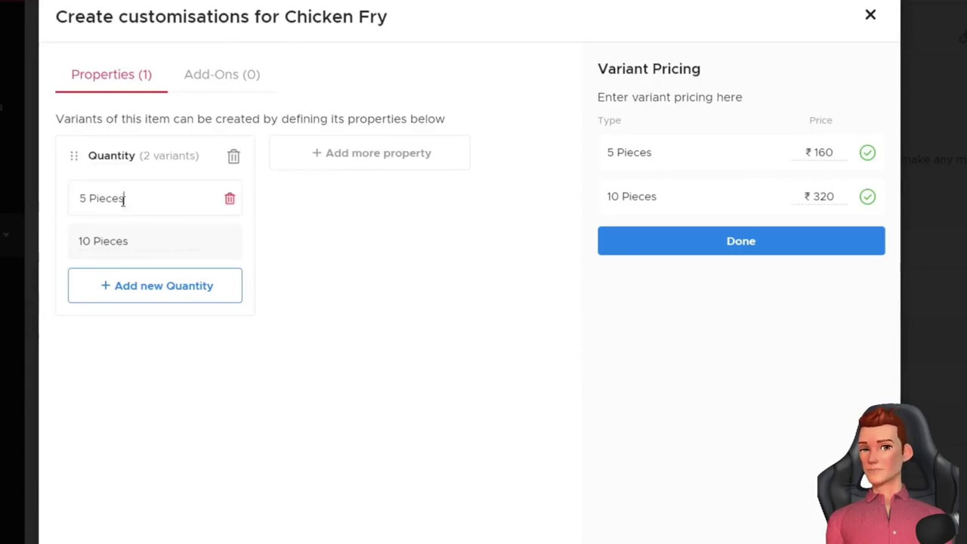
pyautogui.click(823, 153)
pyautogui.press('BackSpace')
pyautogui.press('BackSpace')
pyautogui.press('BackSpace')
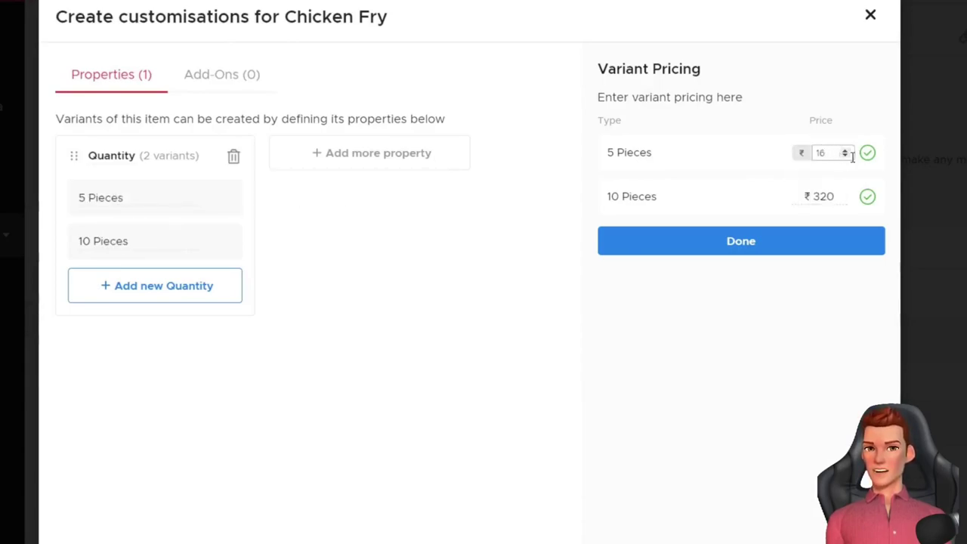
pyautogui.write('200')
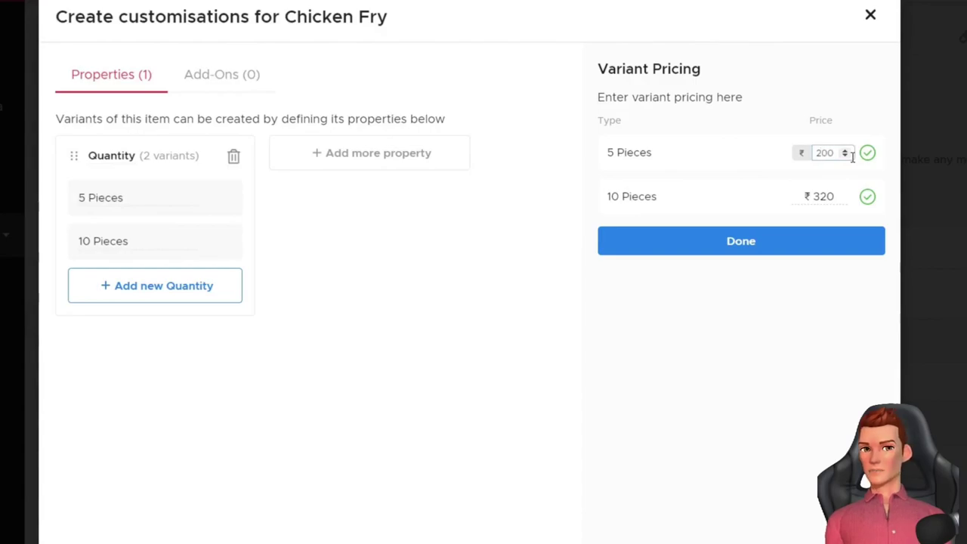
pyautogui.click(764, 245)
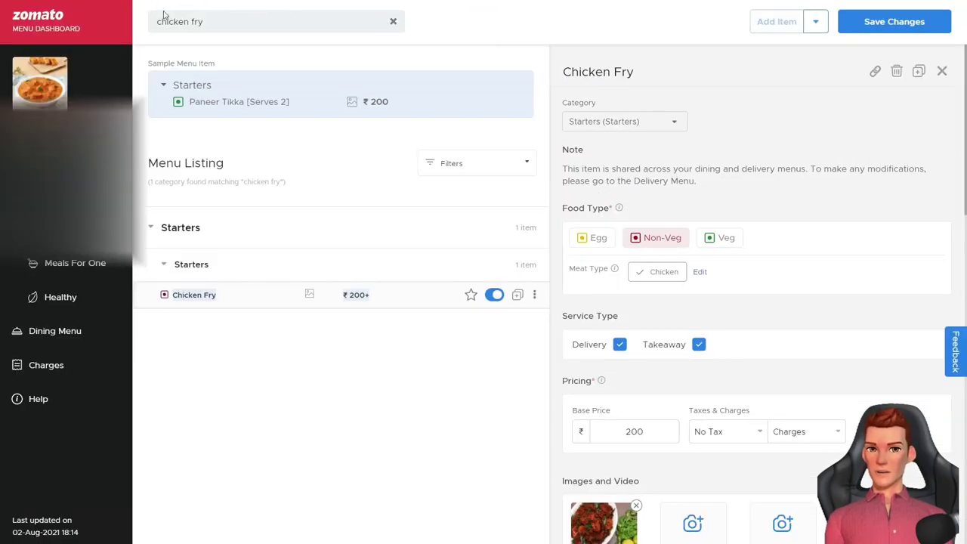
# Add a Paneer Tikka item priced at ₹210 to the Starters subcategory and tag it as Veg
pyautogui.click(392, 23)
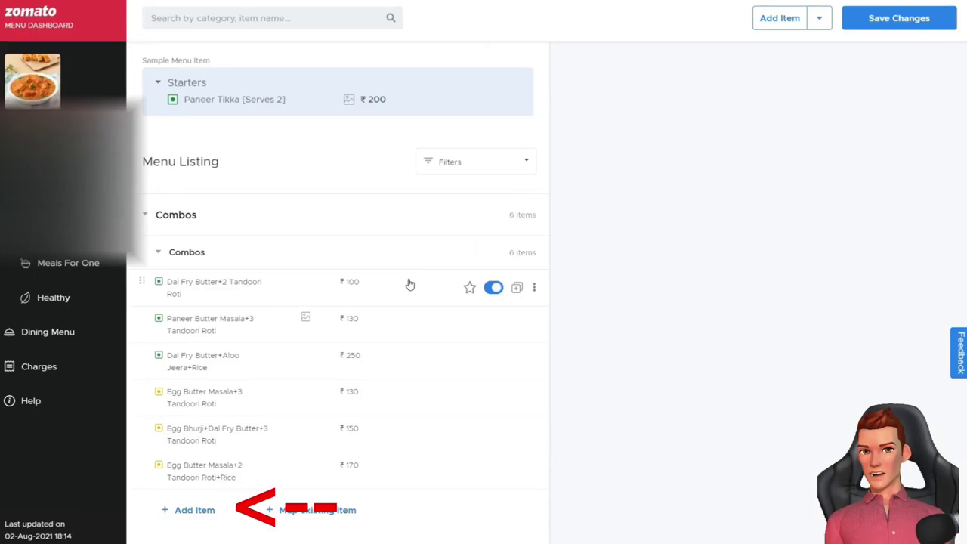
pyautogui.write('Tika')
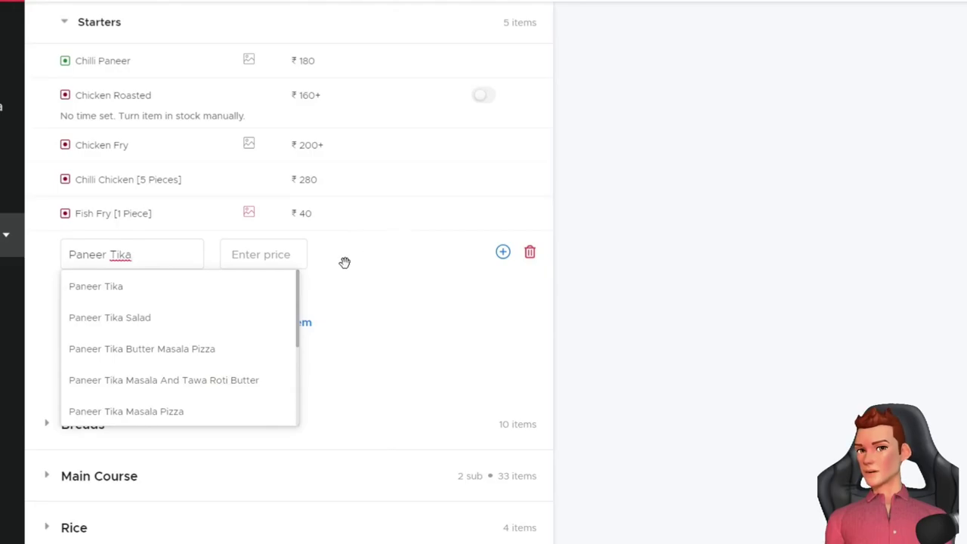
pyautogui.press('BackSpace')
pyautogui.write('ka')
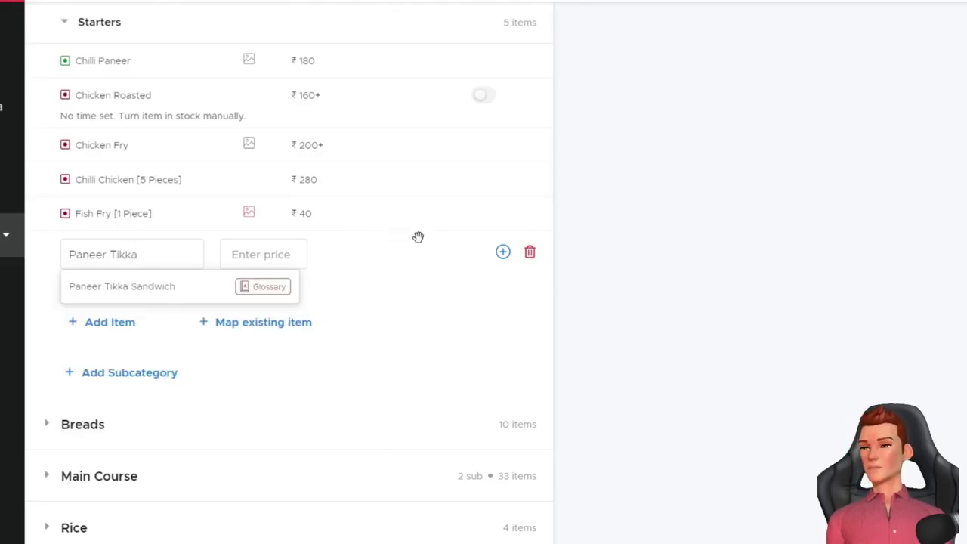
pyautogui.click(280, 256)
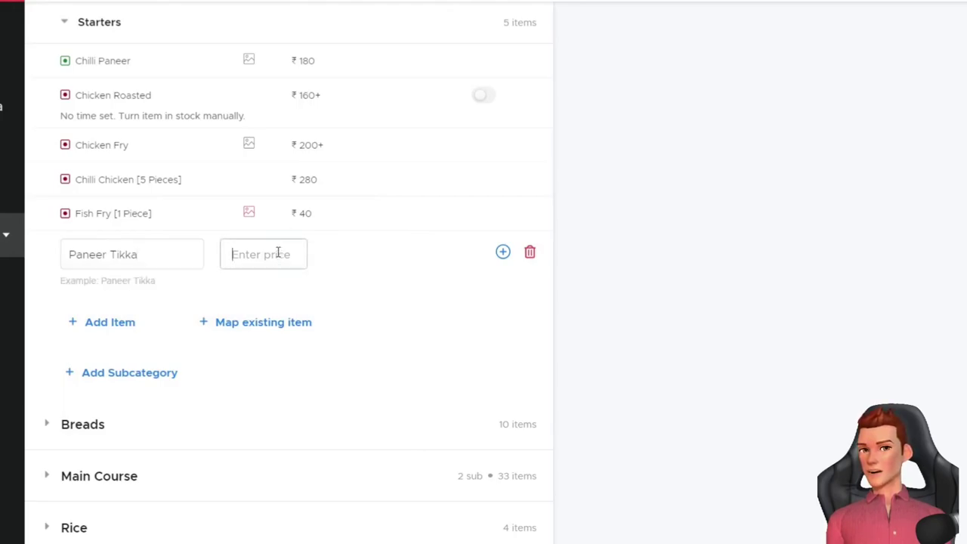
pyautogui.write('210')
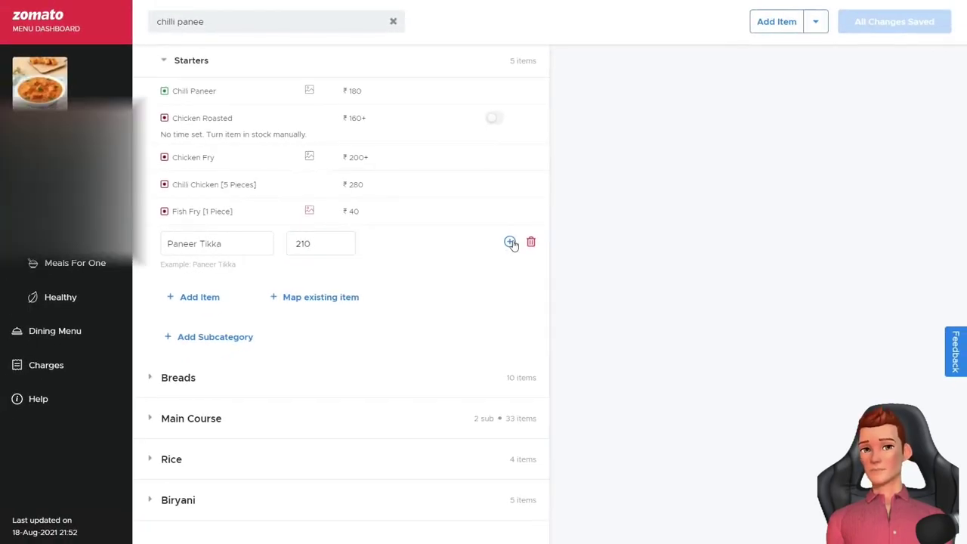
pyautogui.click(509, 241)
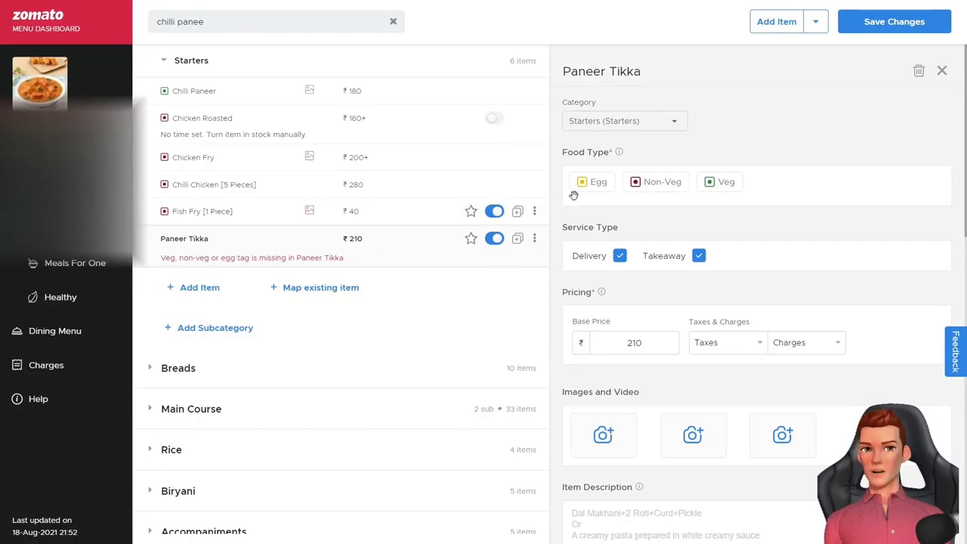
pyautogui.click(718, 184)
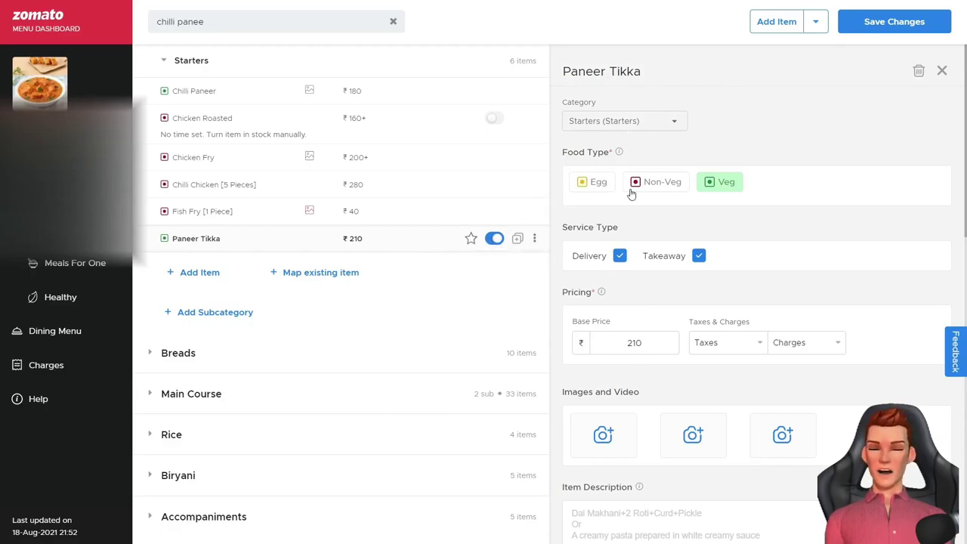
# Add a new menu category named Salad at the end of the menu listing and collapse it
pyautogui.scroll(-2, 703, 287)
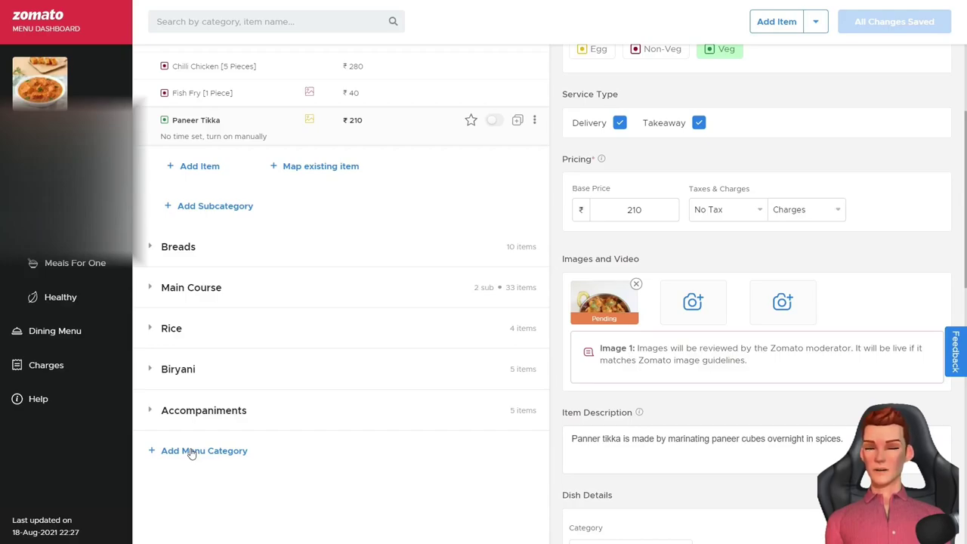
pyautogui.click(189, 450)
pyautogui.write('S')
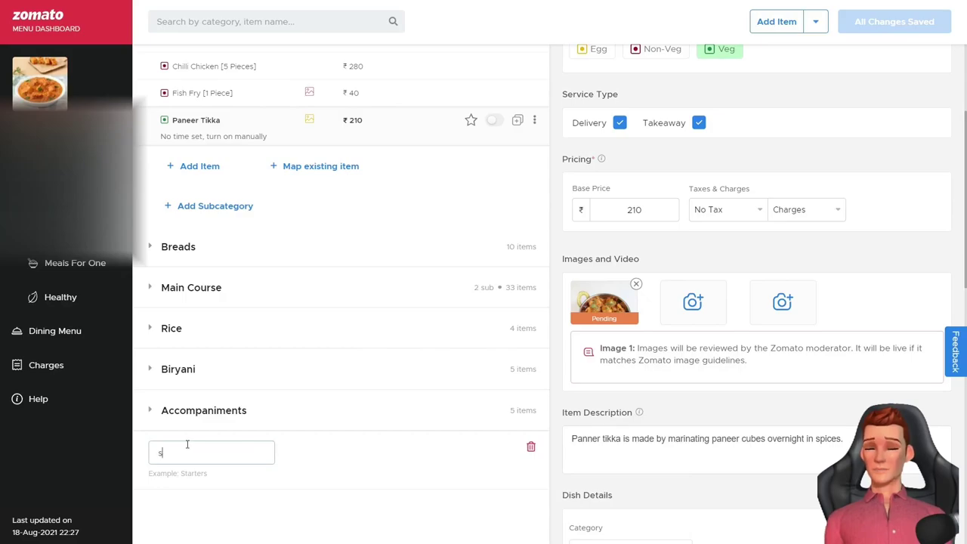
pyautogui.write('alad')
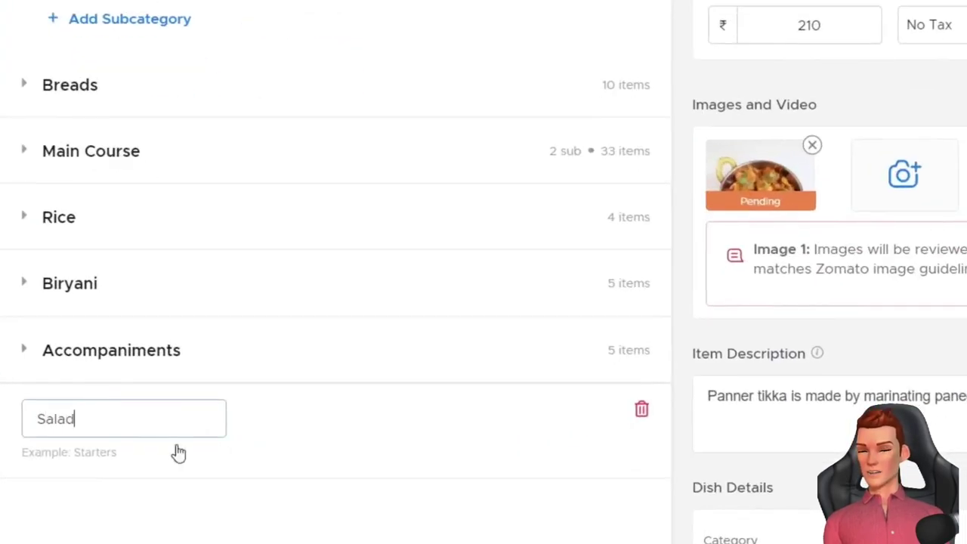
pyautogui.press('Return')
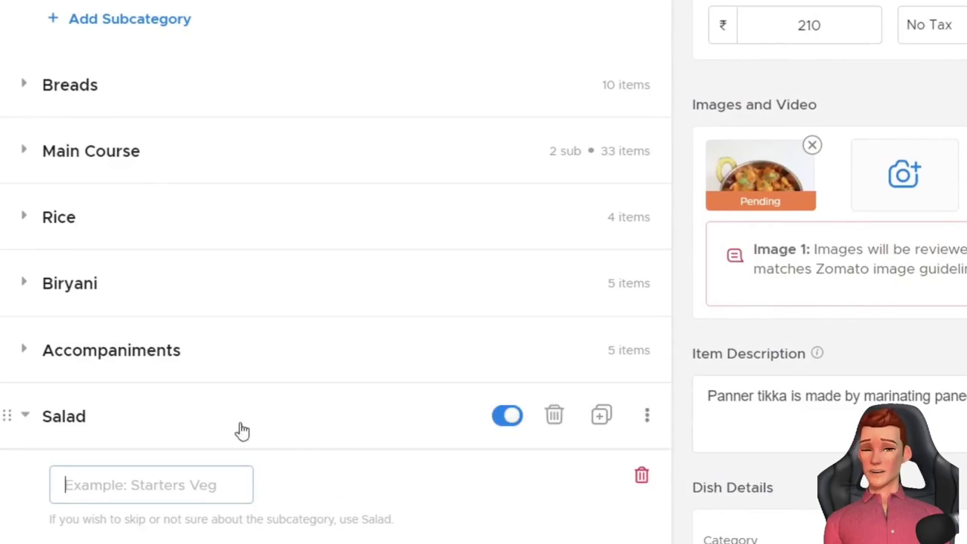
pyautogui.click(30, 420)
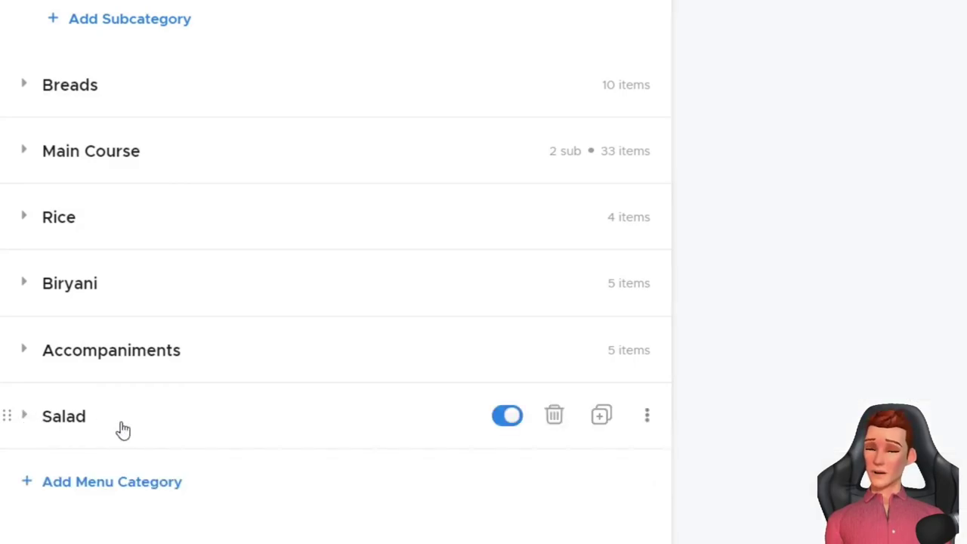
# Expand the Salad category and name its subcategory Green Salad
pyautogui.scroll(-1, 112, 430)
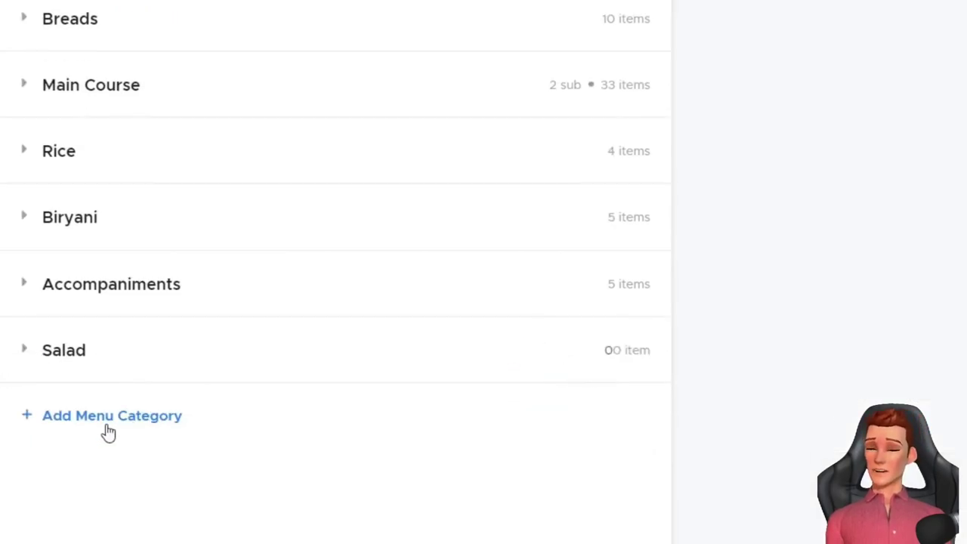
pyautogui.click(34, 352)
pyautogui.scroll(-2, 30, 356)
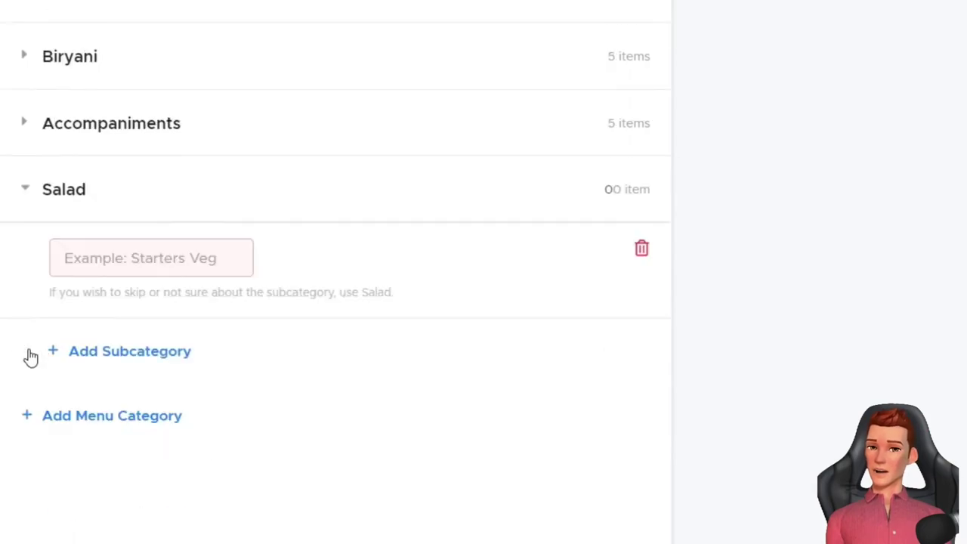
pyautogui.click(160, 260)
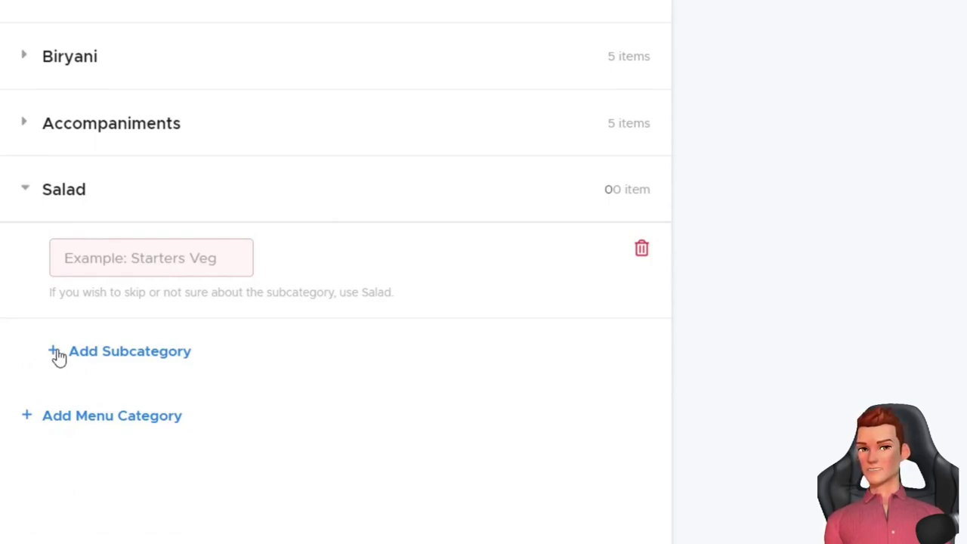
pyautogui.click(161, 260)
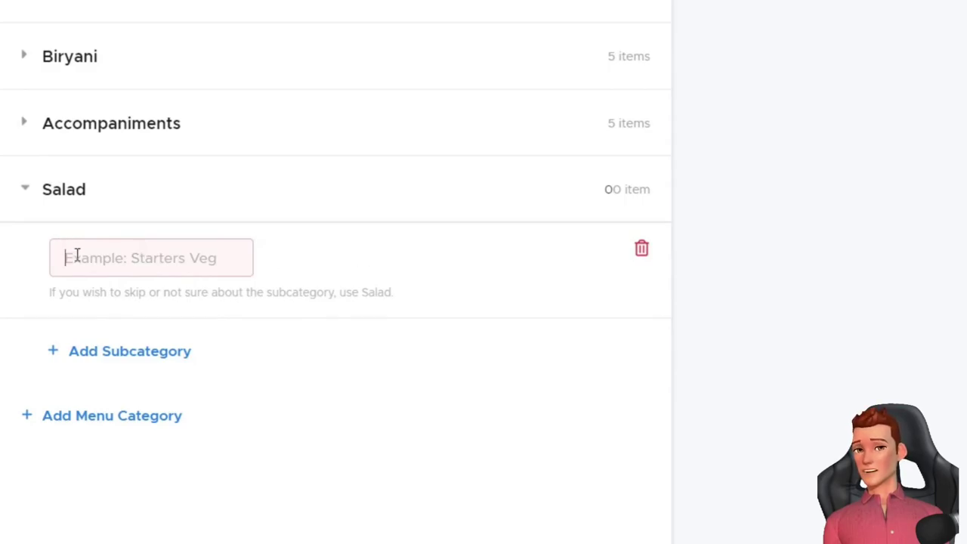
pyautogui.write('Gr')
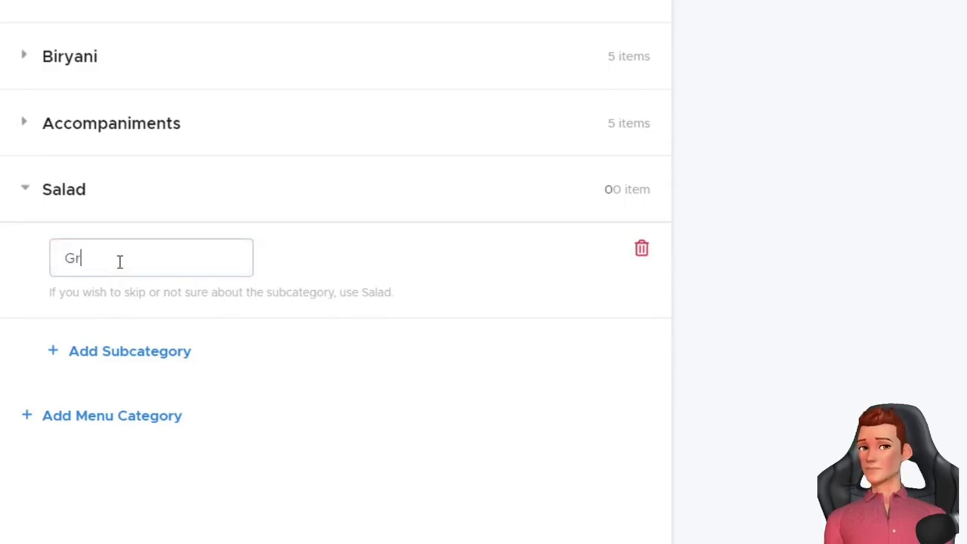
pyautogui.write('een Salad')
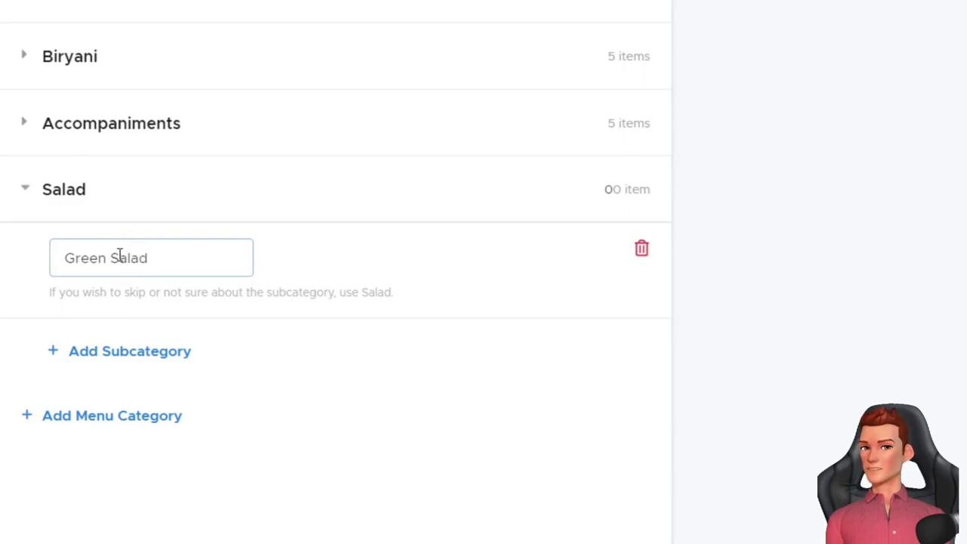
pyautogui.press('Return')
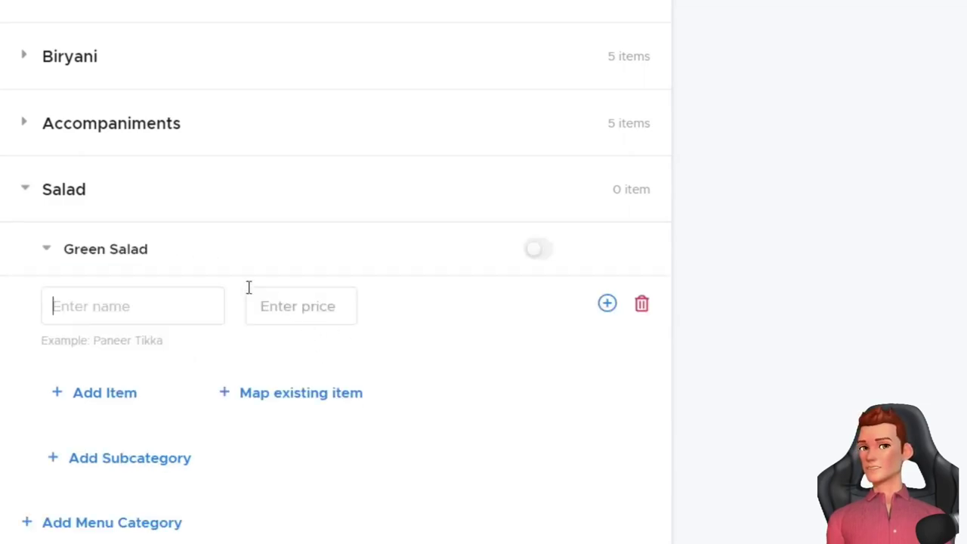
# Add an item named Onion Kheera priced at ₹20 to the Green Salad subcategory
pyautogui.click(87, 400)
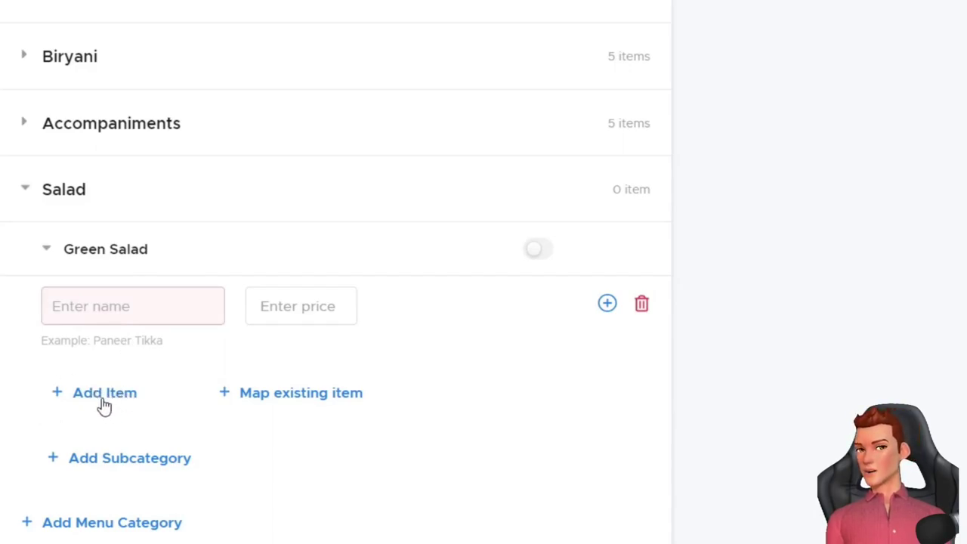
pyautogui.click(121, 312)
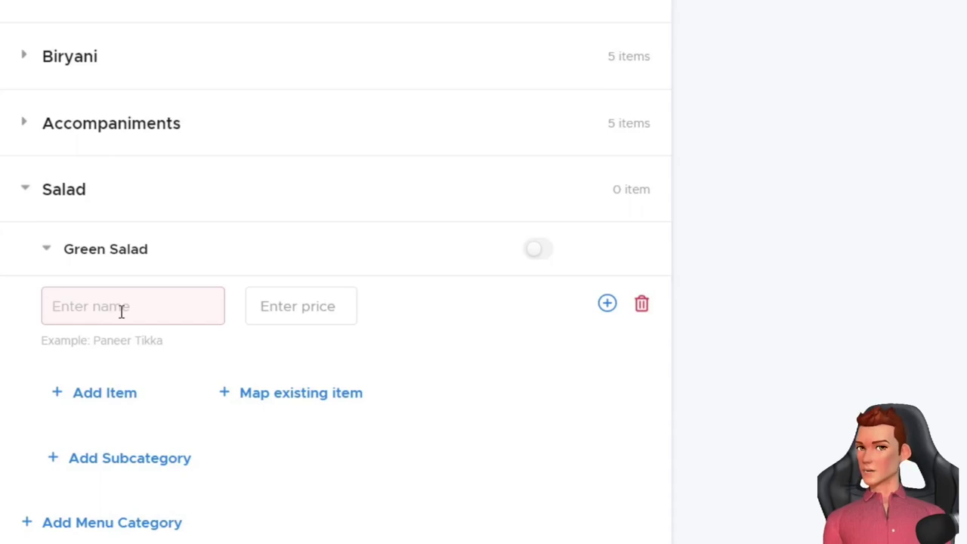
pyautogui.write('Onion ')
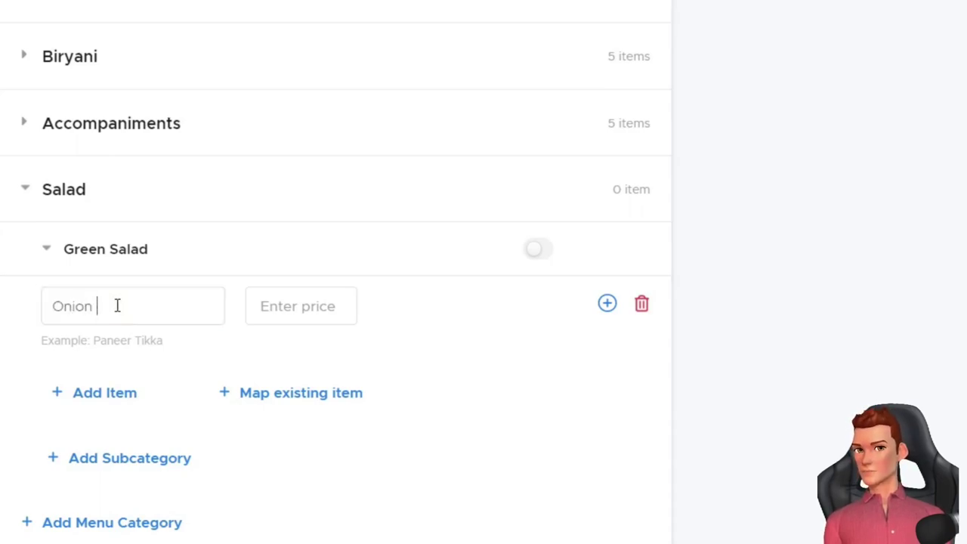
pyautogui.write(',Keera')
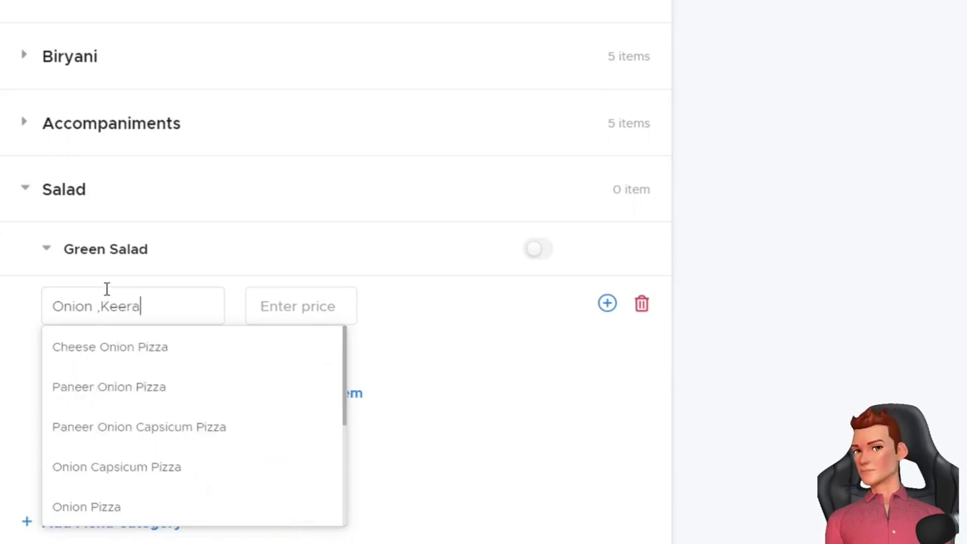
pyautogui.press('BackSpace')
pyautogui.press('BackSpace')
pyautogui.press('BackSpace')
pyautogui.press('BackSpace')
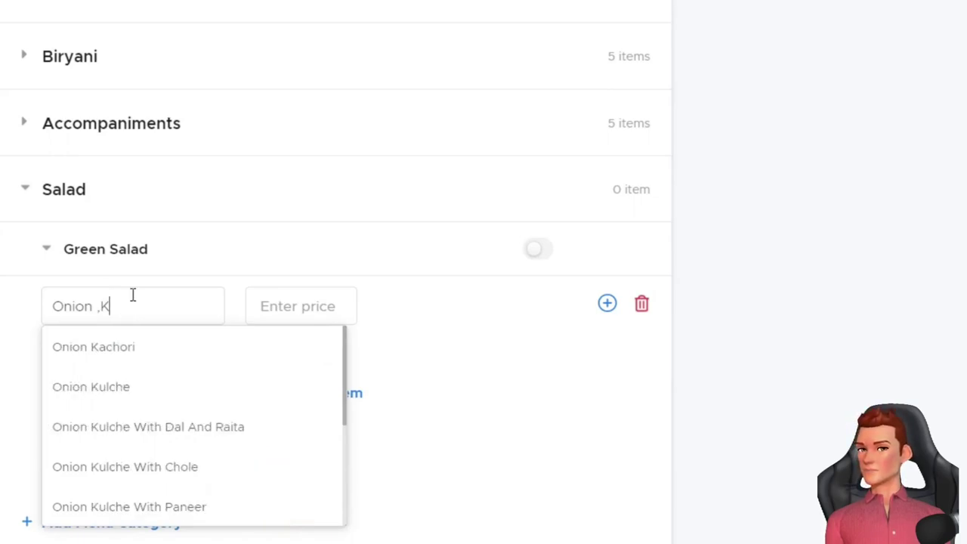
pyautogui.write('Heea')
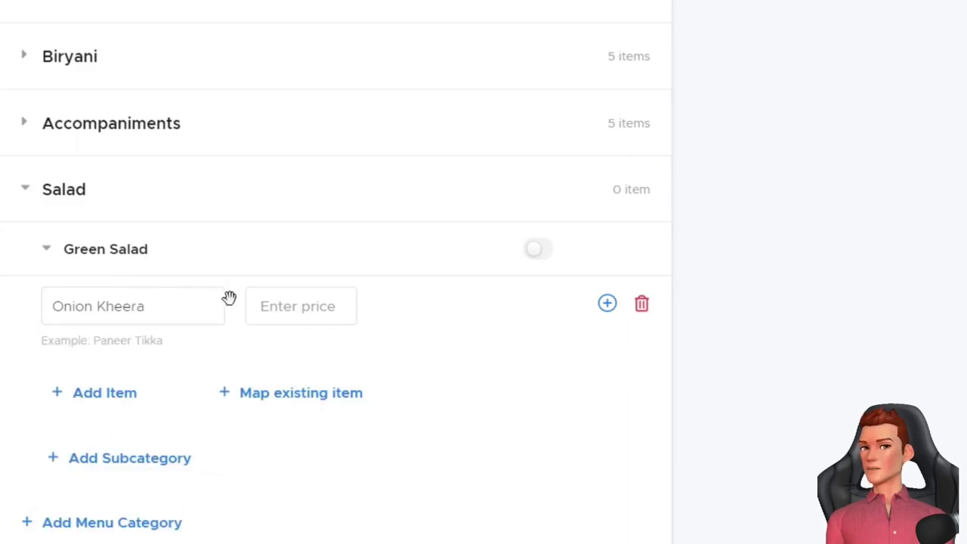
pyautogui.click(280, 315)
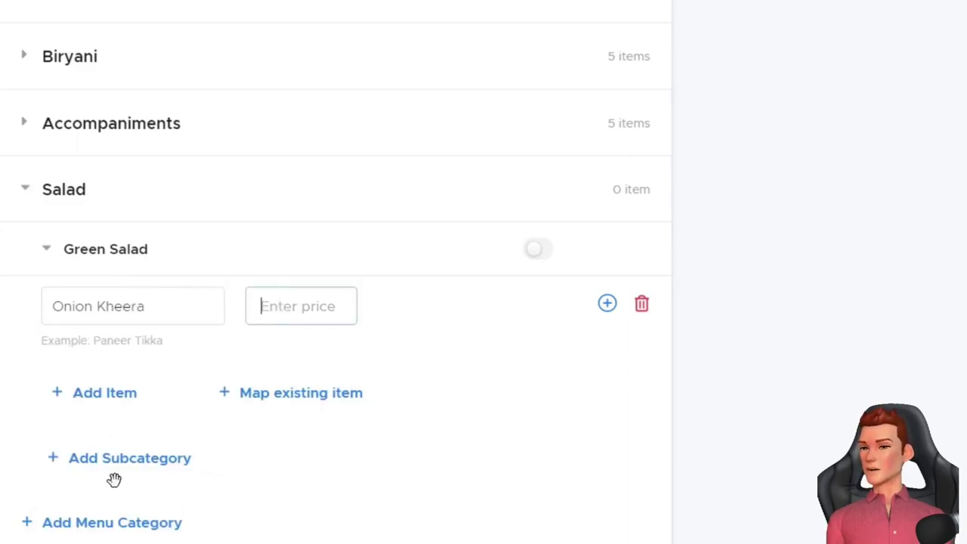
pyautogui.write('20')
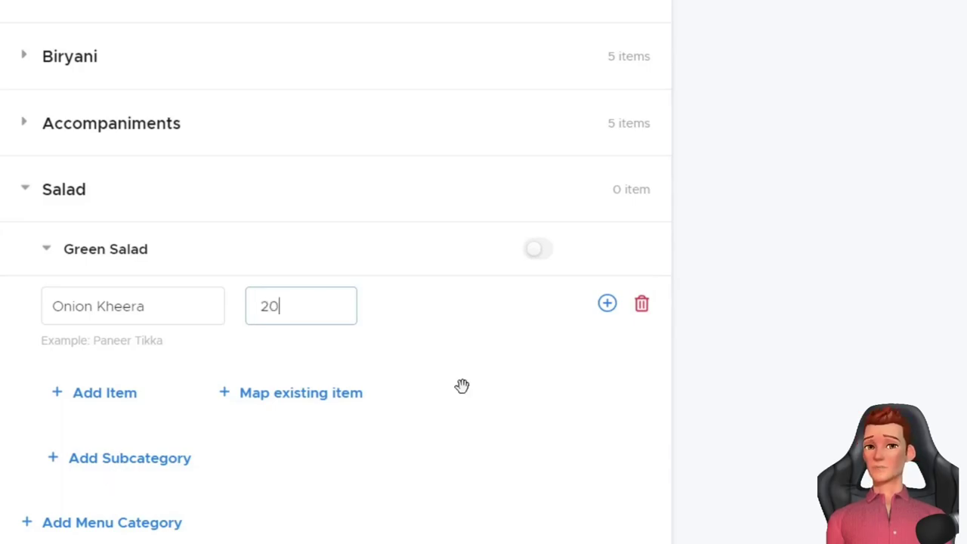
# View the existing items that can be mapped to the Salad category and close the list without mapping any
pyautogui.click(532, 251)
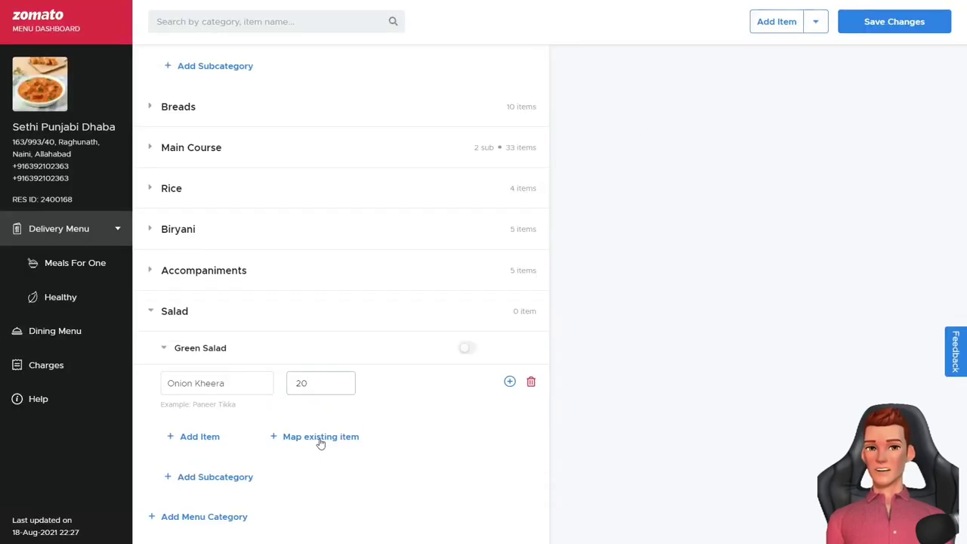
pyautogui.click(304, 407)
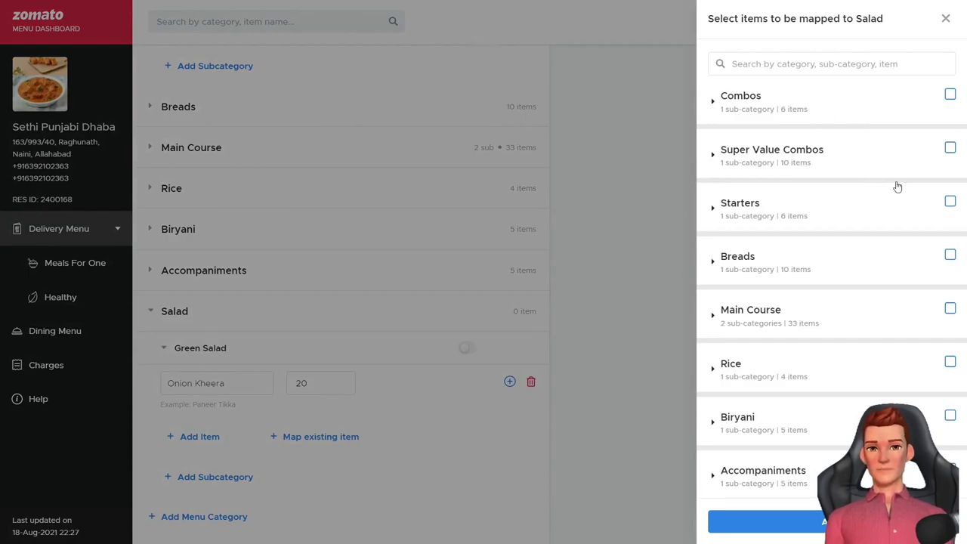
pyautogui.click(947, 19)
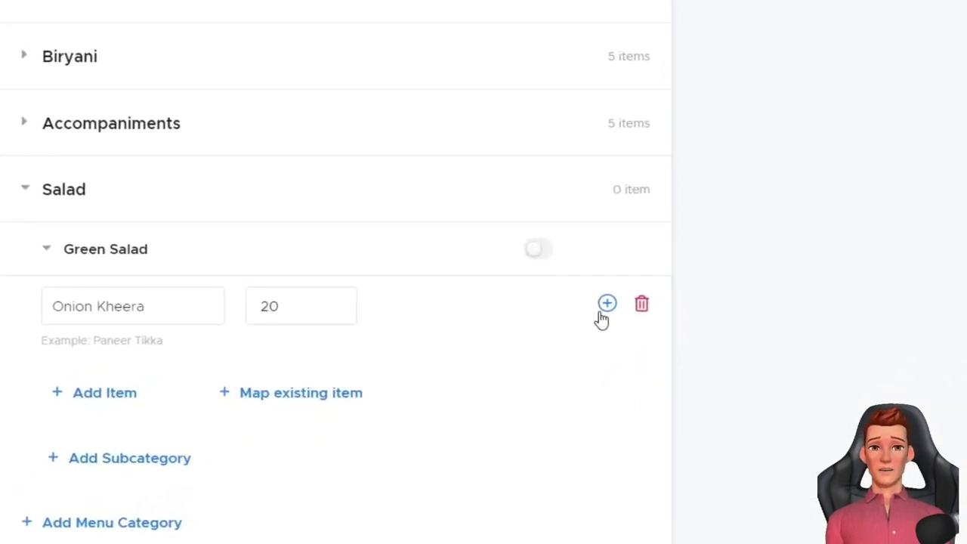
# Confirm the Onion Kheera item and upload the green salad photo as its food image
pyautogui.click(607, 304)
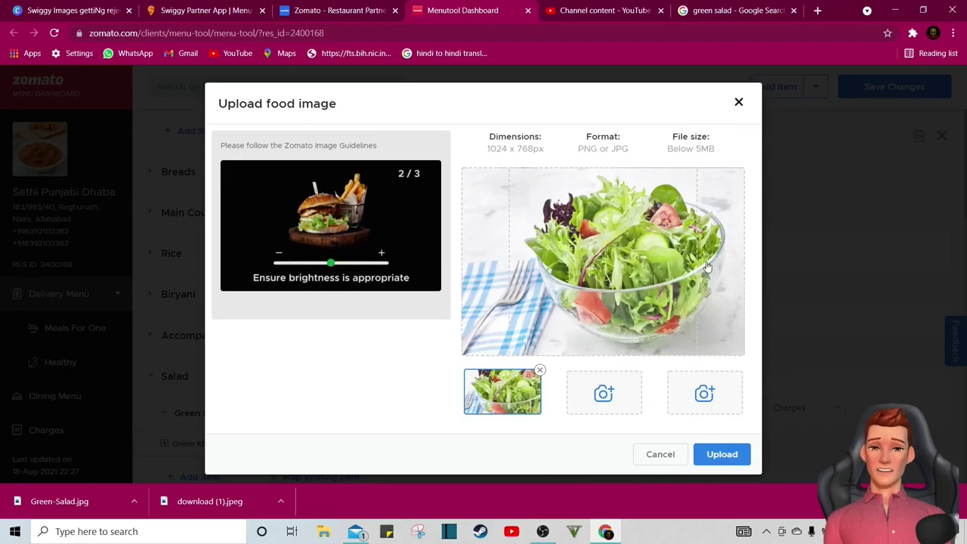
pyautogui.click(720, 456)
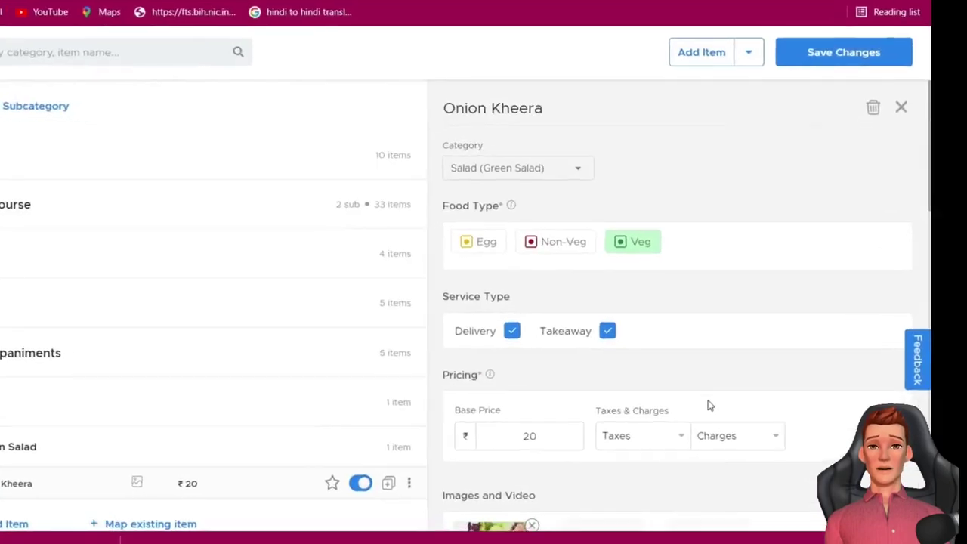
# Enter the item description "green salad with kheera , and other green leafs" for Onion Kheera
pyautogui.scroll(-3, 755, 389)
pyautogui.click(522, 364)
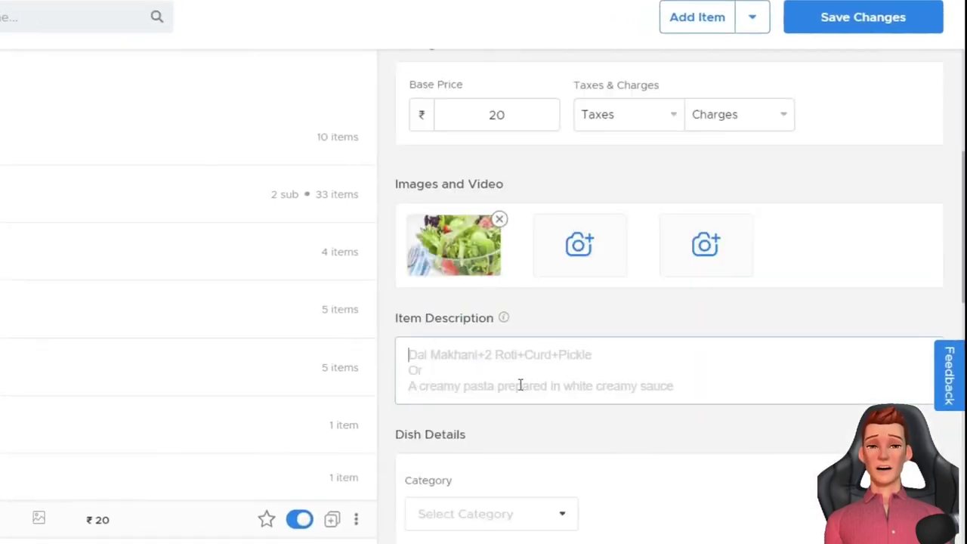
pyautogui.write('green saa')
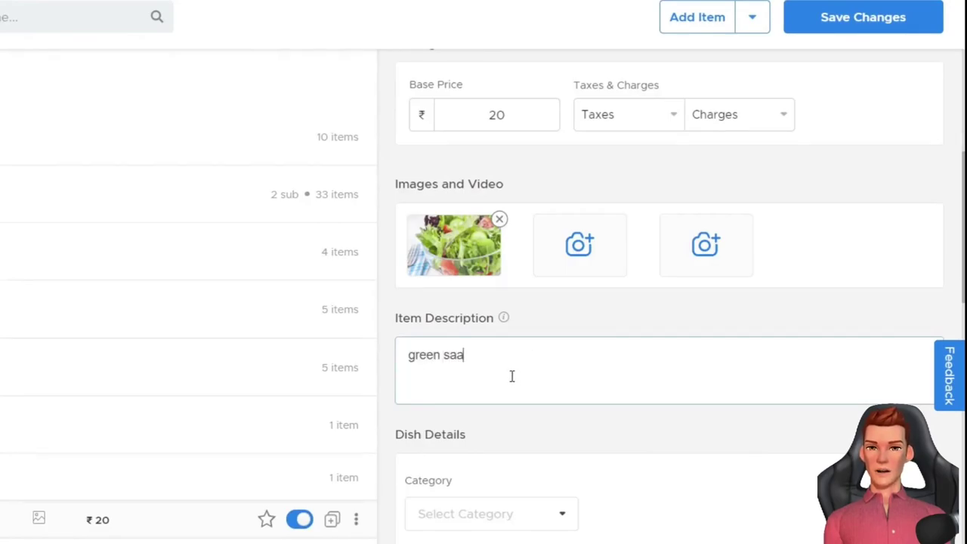
pyautogui.press('BackSpace')
pyautogui.write('lad with khe')
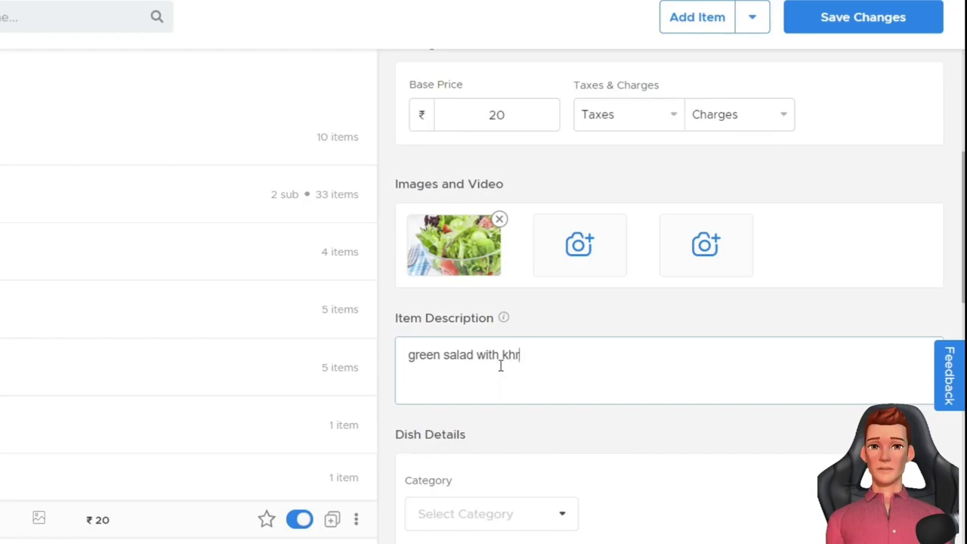
pyautogui.write('era , ')
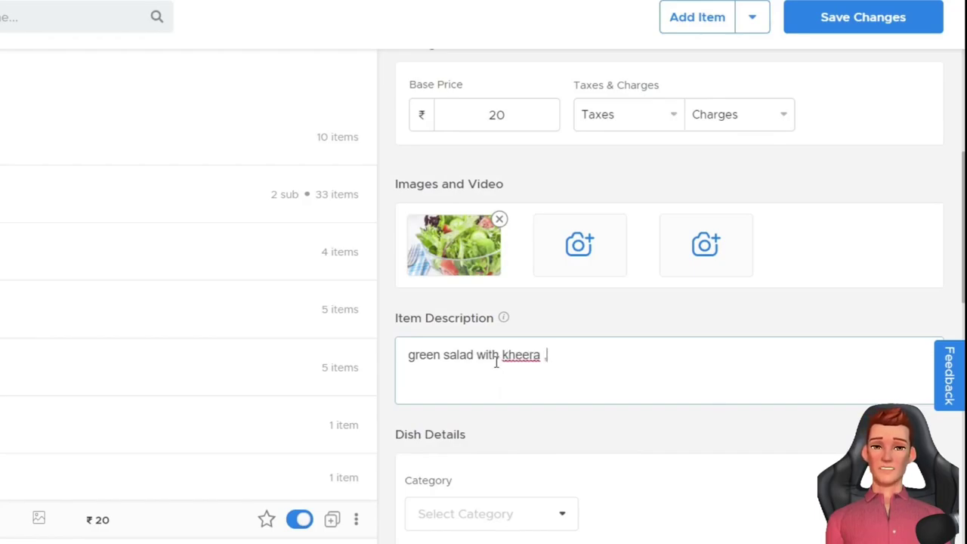
pyautogui.write('and o')
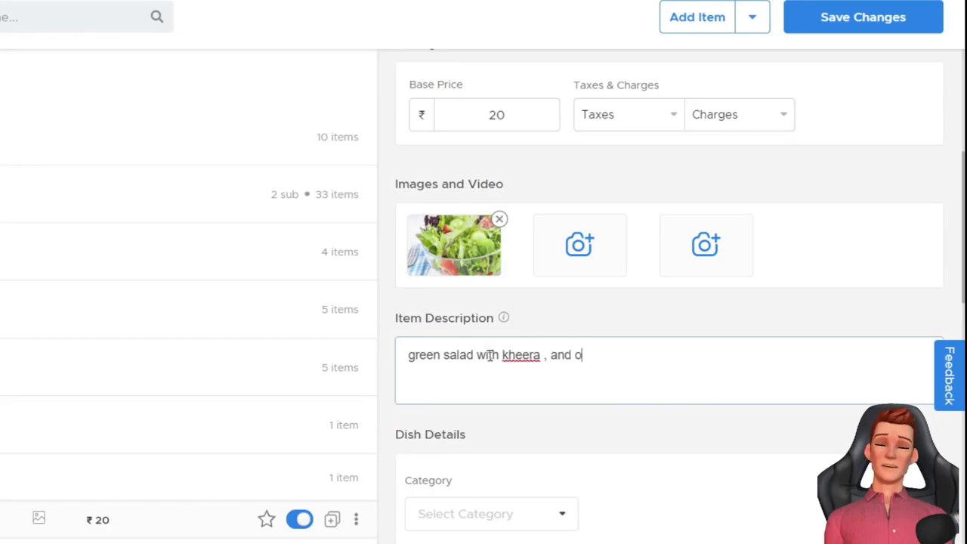
pyautogui.write('ther green e')
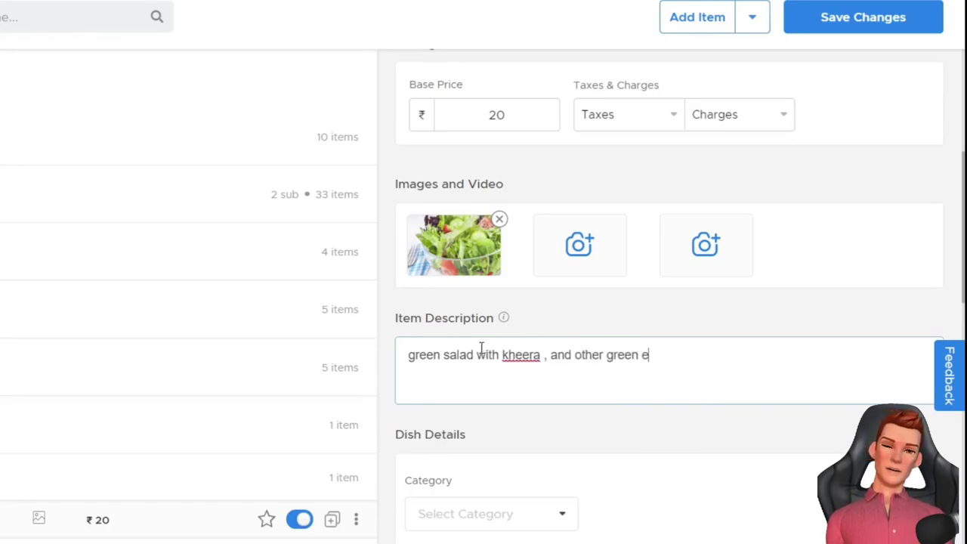
pyautogui.press('BackSpace')
pyautogui.write('leafs')
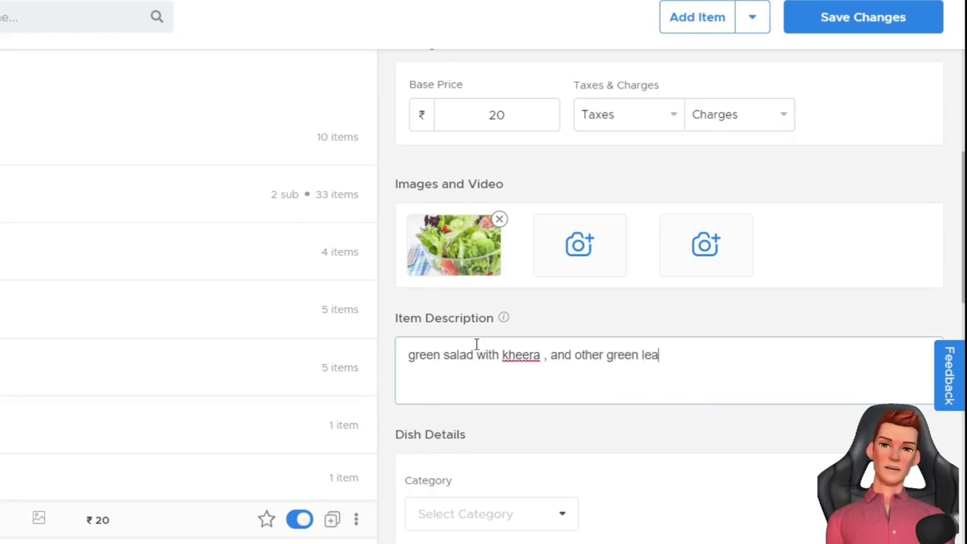
pyautogui.click(715, 512)
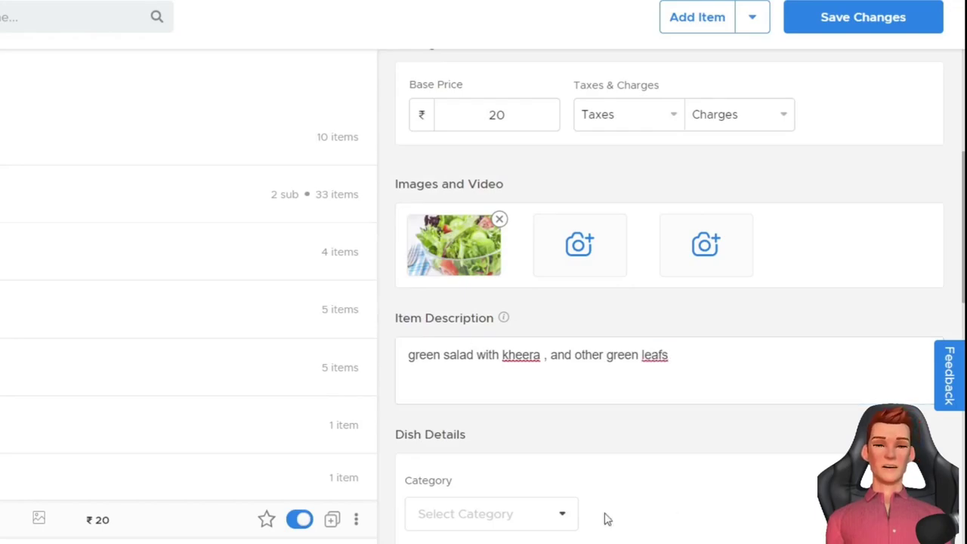
pyautogui.click(521, 534)
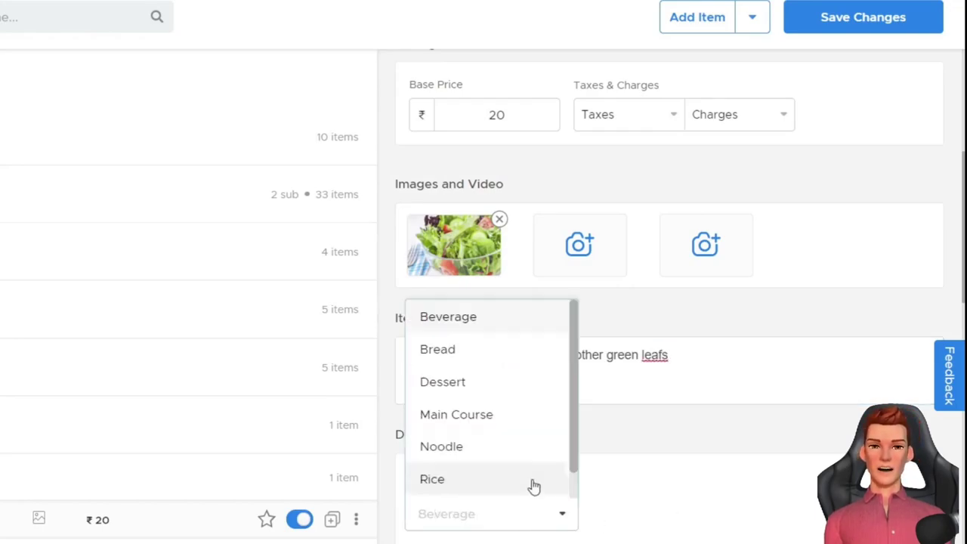
pyautogui.scroll(-1, 536, 469)
pyautogui.scroll(3, 526, 425)
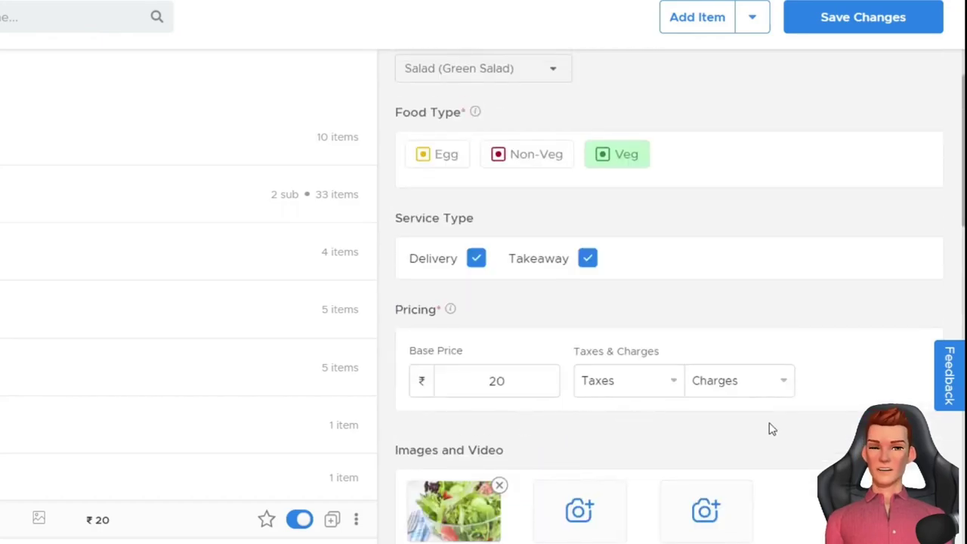
pyautogui.scroll(-5, 763, 428)
pyautogui.click(740, 370)
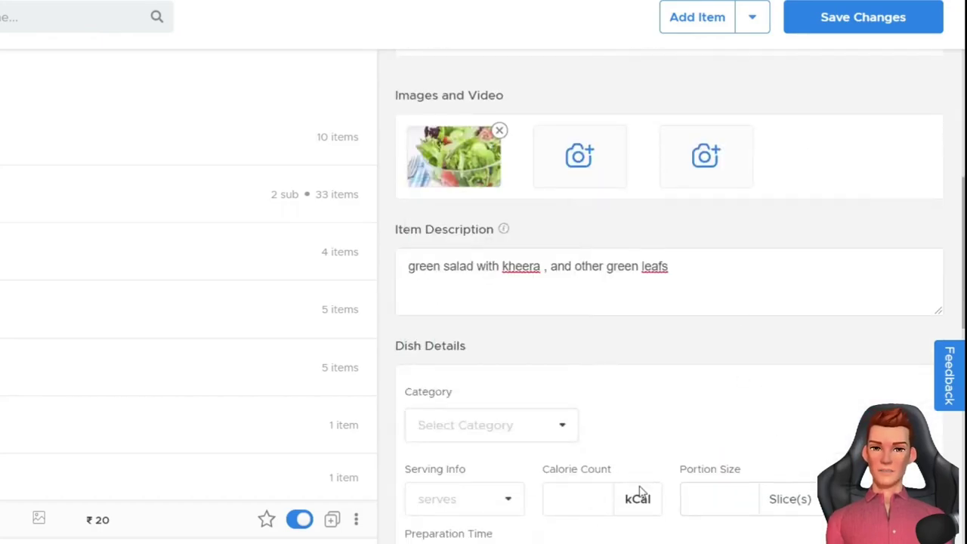
# Set Onion Kheera's serving info to 1 - 2 people in the dish details
pyautogui.scroll(-3, 639, 494)
pyautogui.click(518, 314)
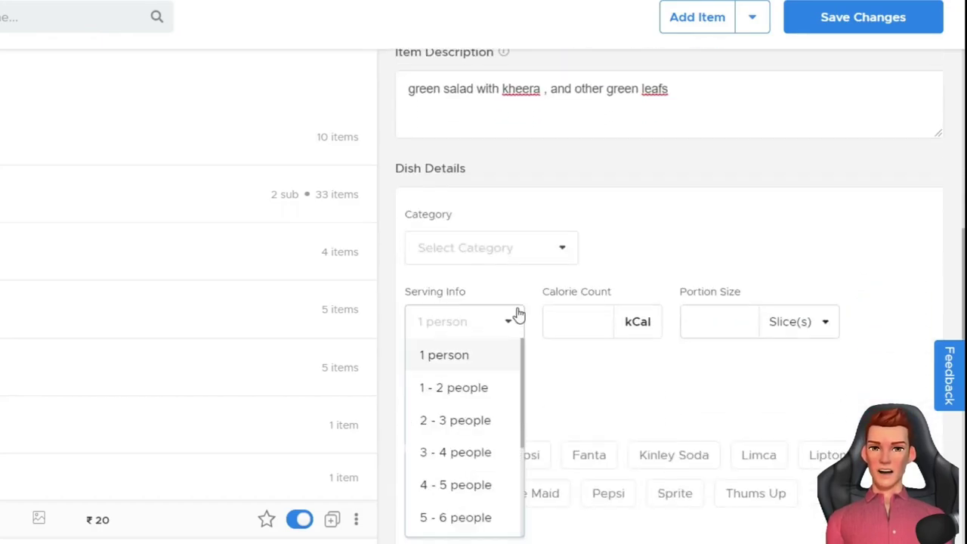
pyautogui.click(474, 404)
pyautogui.click(572, 323)
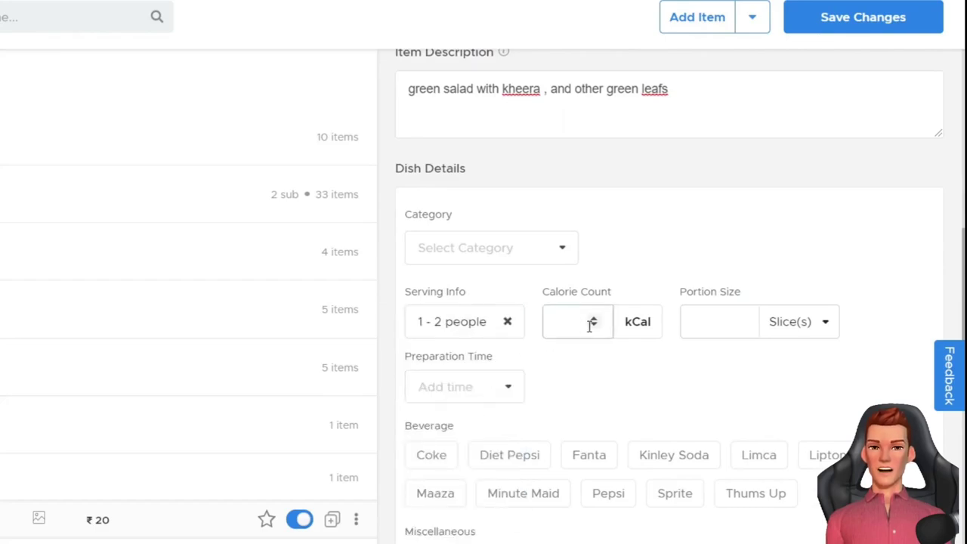
pyautogui.click(506, 389)
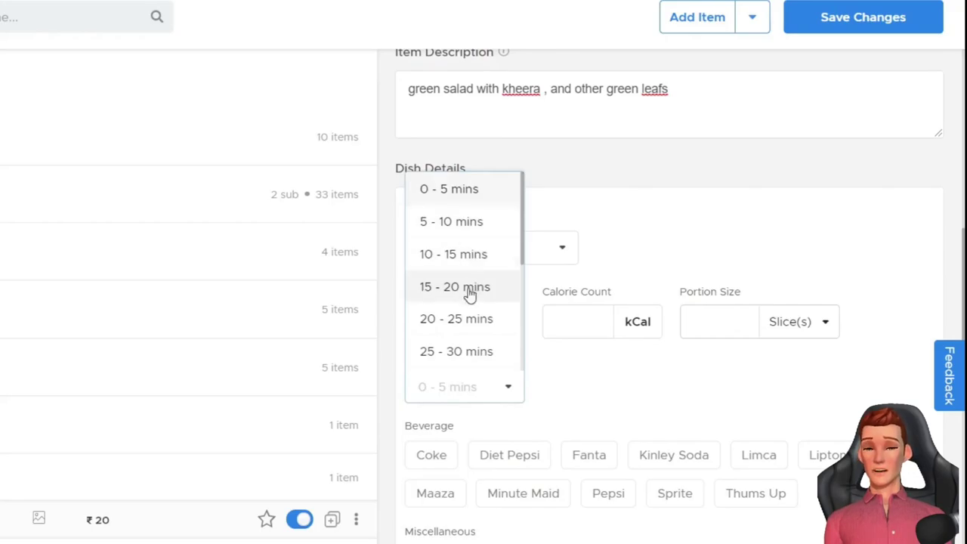
pyautogui.click(662, 385)
# Create customisations for Onion Kheera with a Quantity property that keeps only the Quarter and Full variants
pyautogui.scroll(-4, 654, 384)
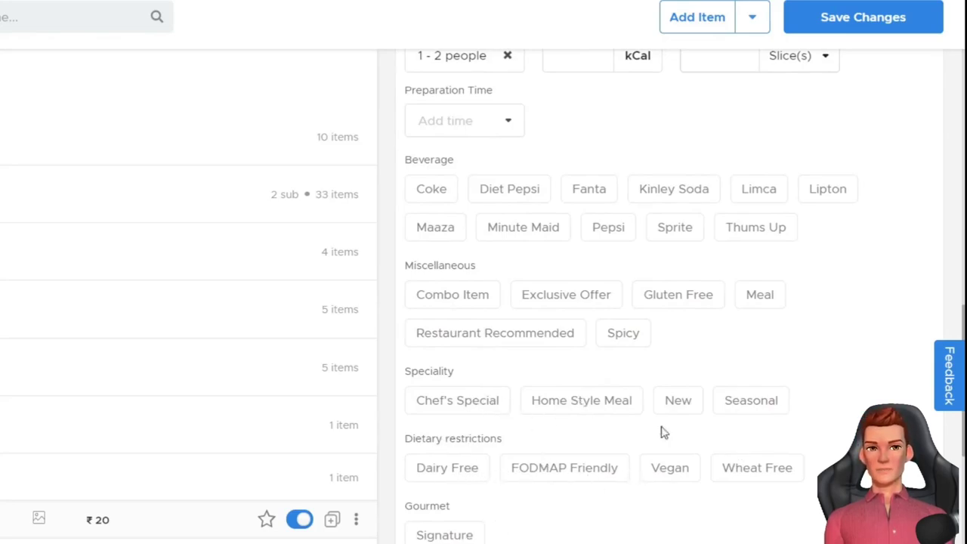
pyautogui.scroll(-2, 528, 430)
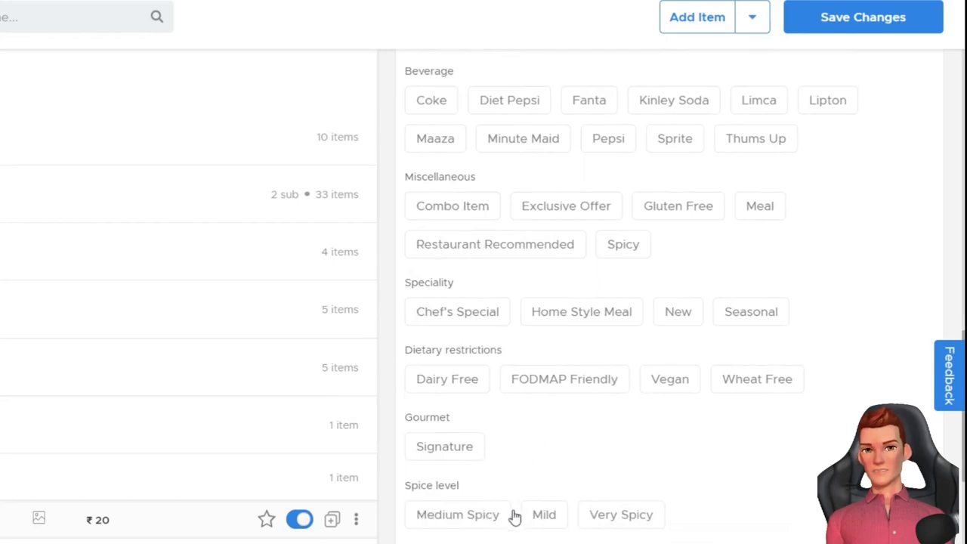
pyautogui.scroll(-4, 597, 520)
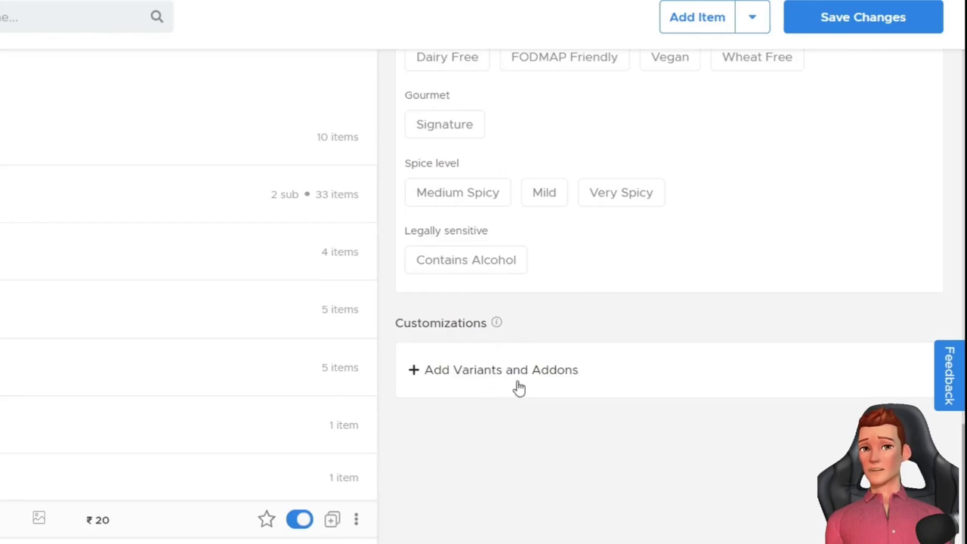
pyautogui.click(456, 371)
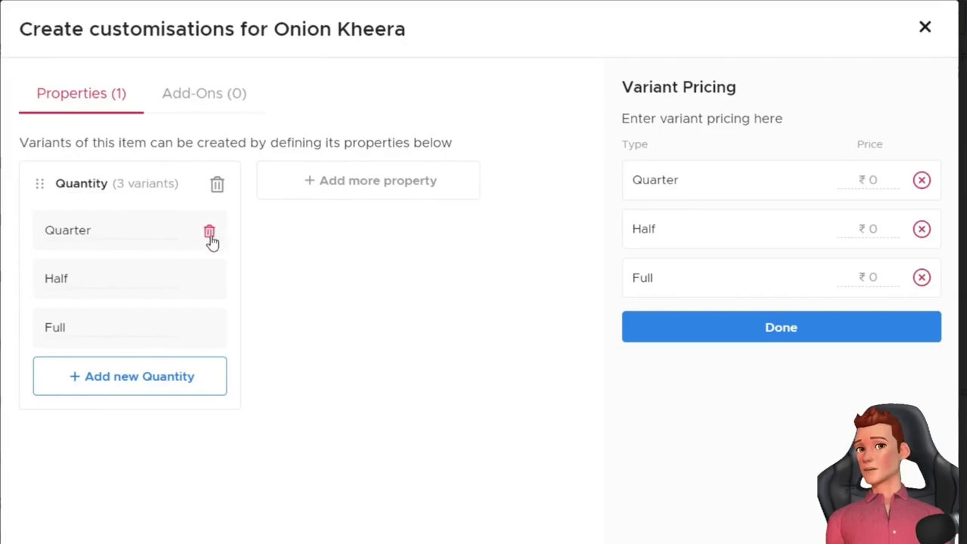
pyautogui.click(209, 232)
pyautogui.click(660, 152)
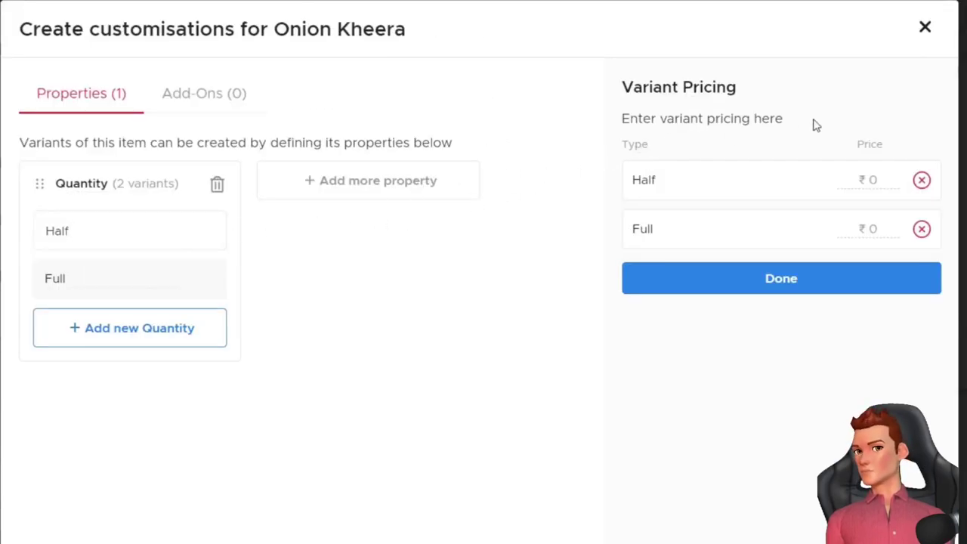
# Set the price of Onion Kheera's Quarter variant to ₹20
pyautogui.click(886, 183)
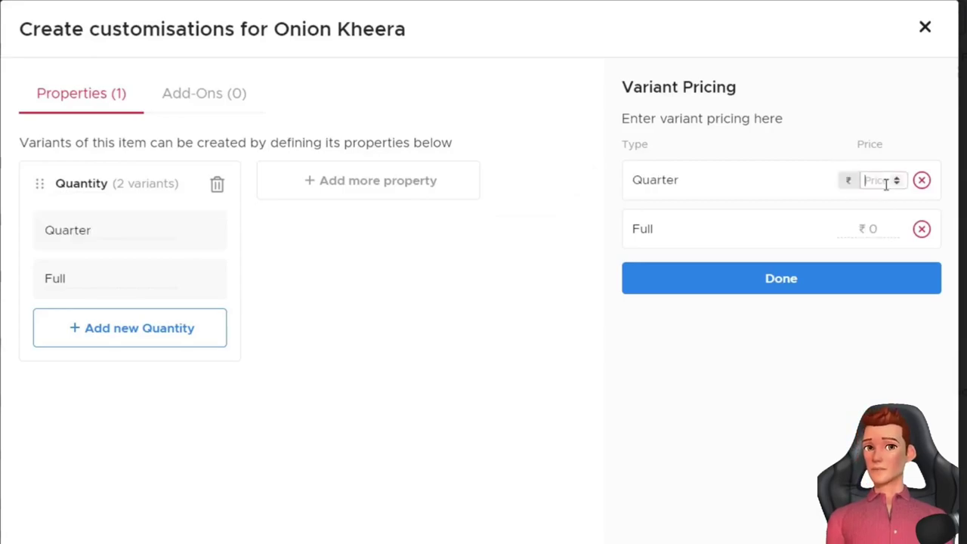
pyautogui.write('50')
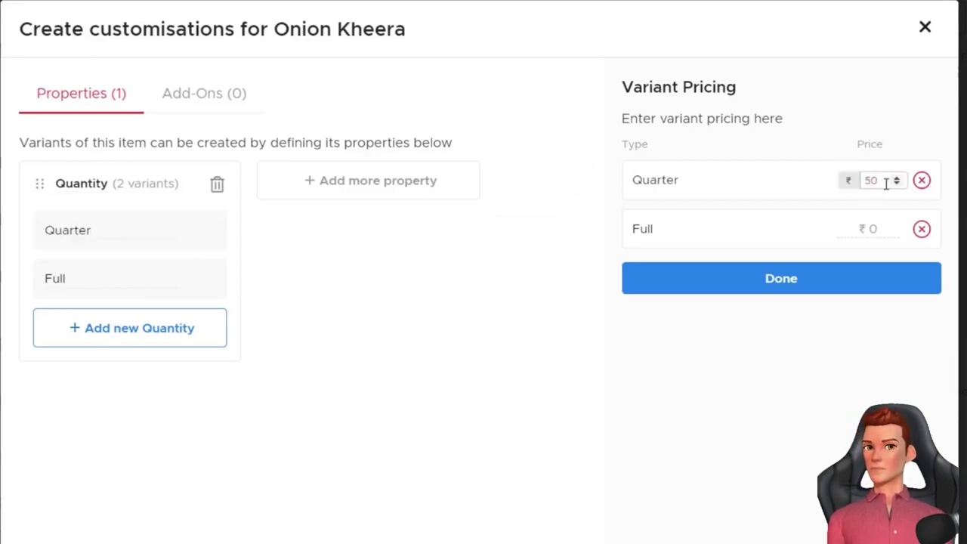
pyautogui.press('BackSpace')
pyautogui.press('BackSpace')
pyautogui.write('20')
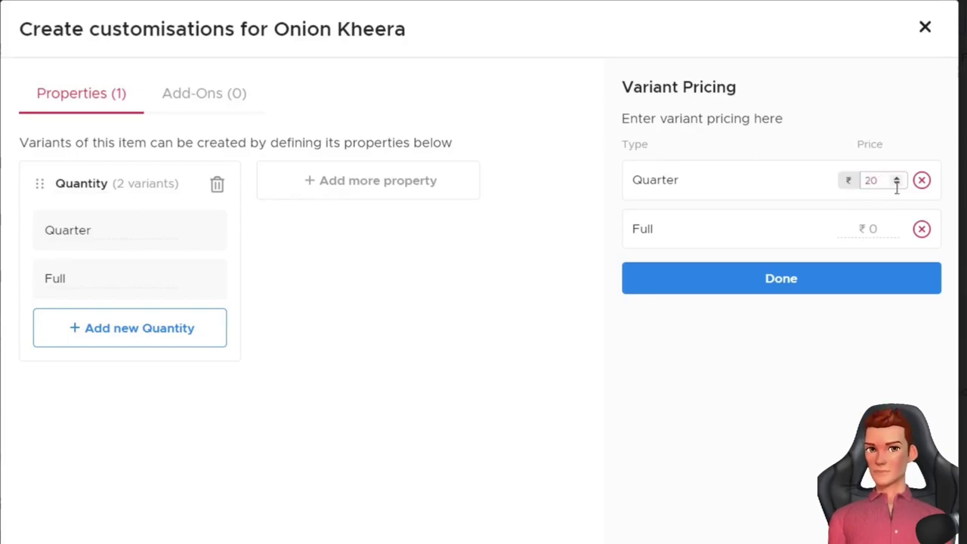
# Set the price of Onion Kheera's Full variant to ₹40 and finish the variant pricing
pyautogui.click(882, 229)
pyautogui.write('40')
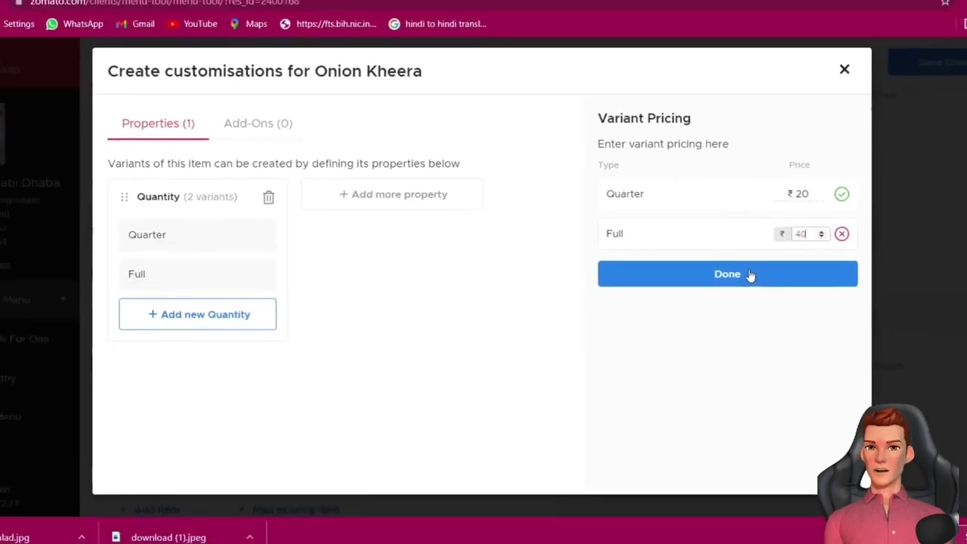
pyautogui.click(810, 279)
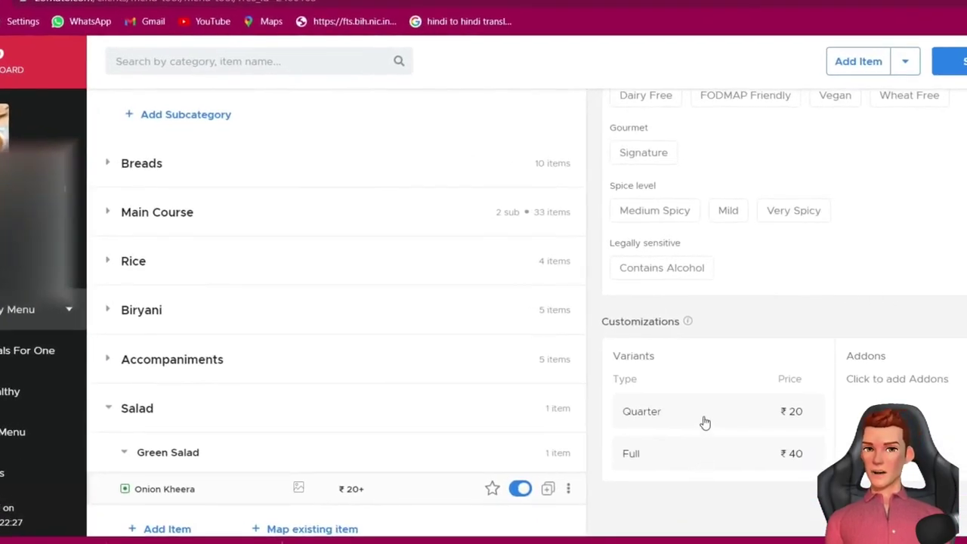
# Reopen Onion Kheera's variants, rename the Quarter quantity to Half, and complete the customisation
pyautogui.click(761, 411)
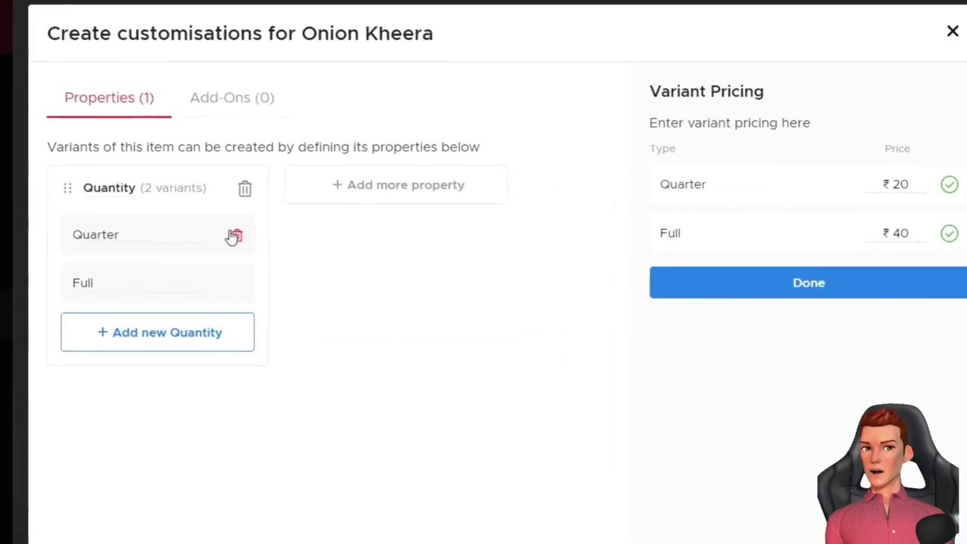
pyautogui.moveTo(162, 237); pyautogui.dragTo(136, 237)
pyautogui.click(710, 177)
pyautogui.doubleClick(138, 234)
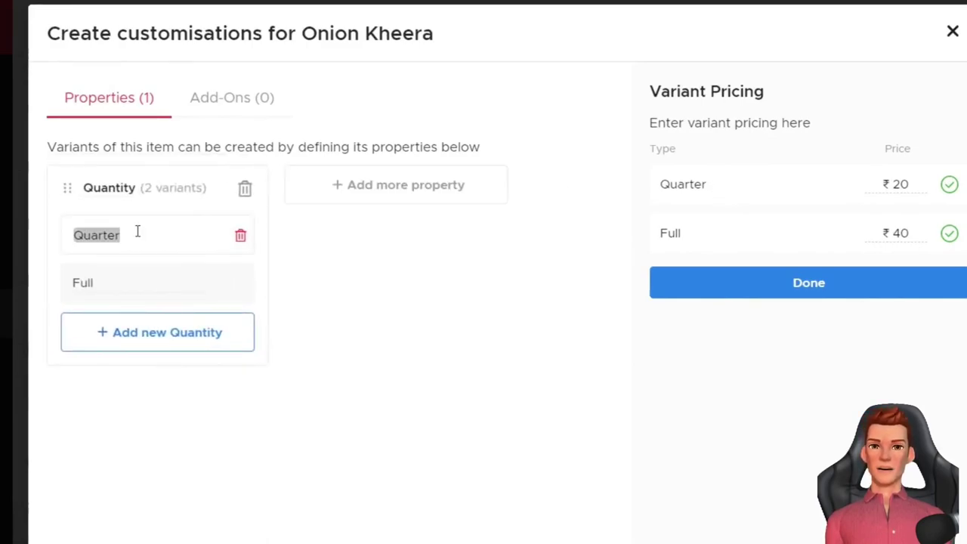
pyautogui.write('HA')
pyautogui.press('BackSpace')
pyautogui.write('alf')
pyautogui.click(395, 291)
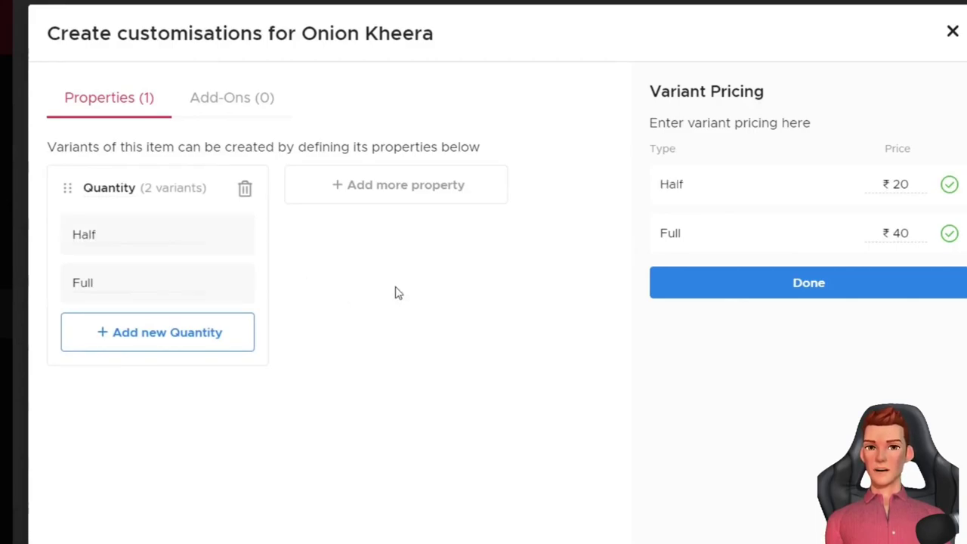
pyautogui.click(851, 291)
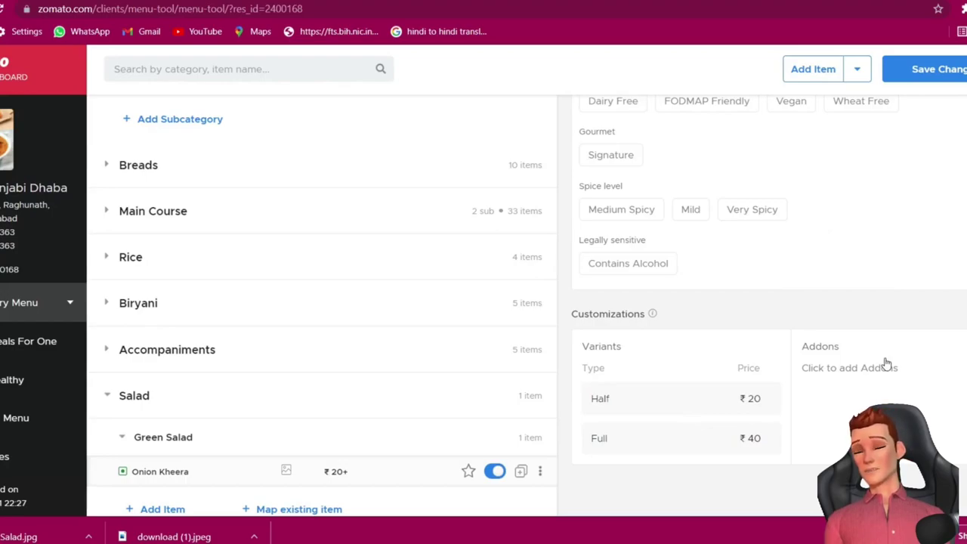
# Create an add-on group named Dips for Onion Kheera
pyautogui.click(853, 370)
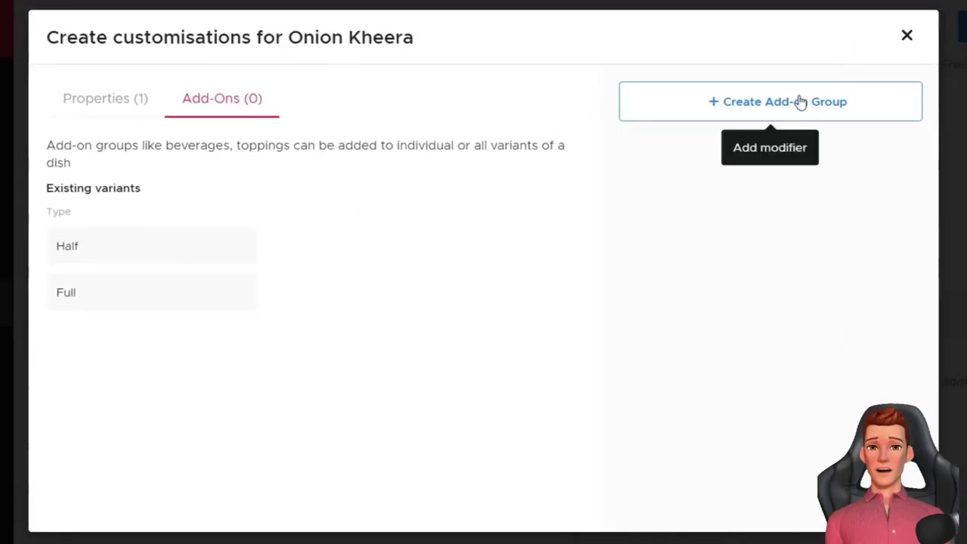
pyautogui.click(774, 113)
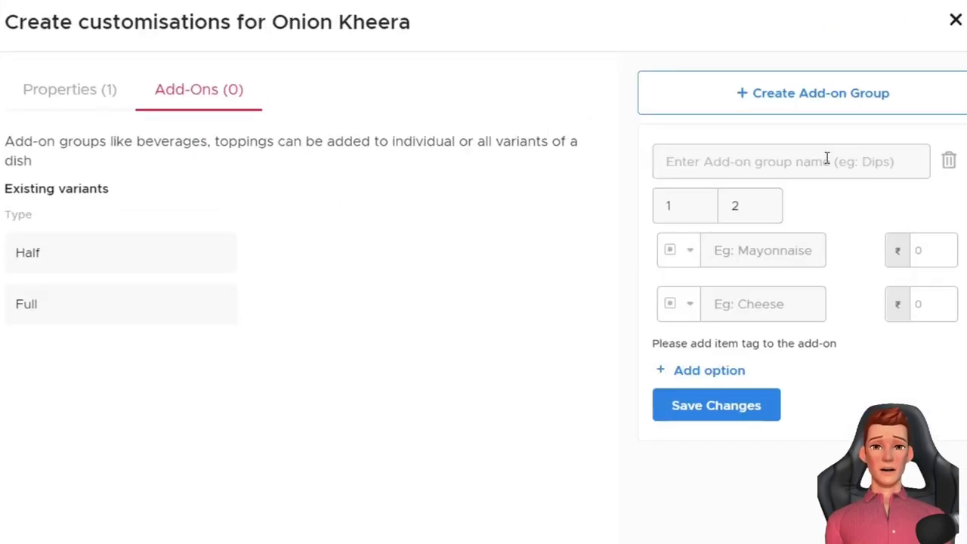
pyautogui.click(789, 156)
pyautogui.write('DIps')
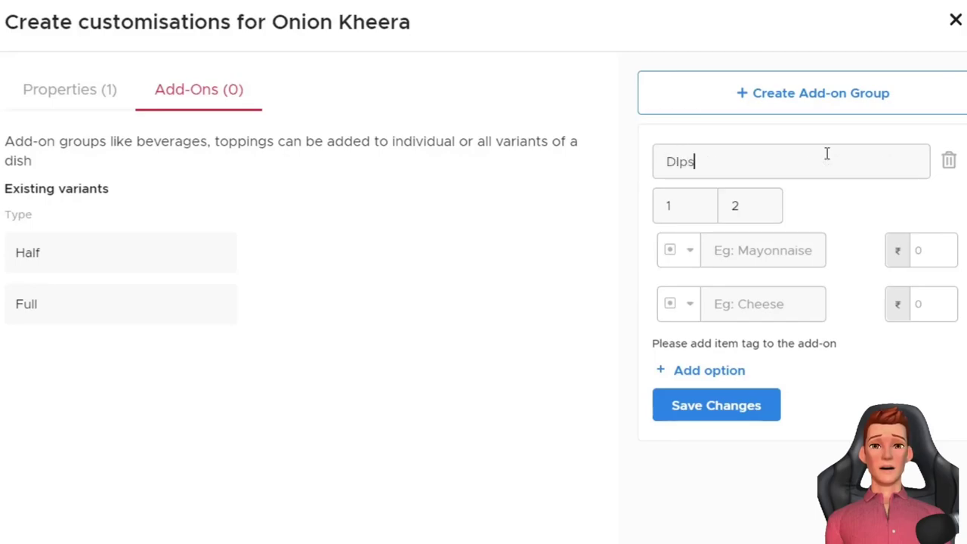
pyautogui.hotkey('ctrl', 'a')
pyautogui.write('Dips')
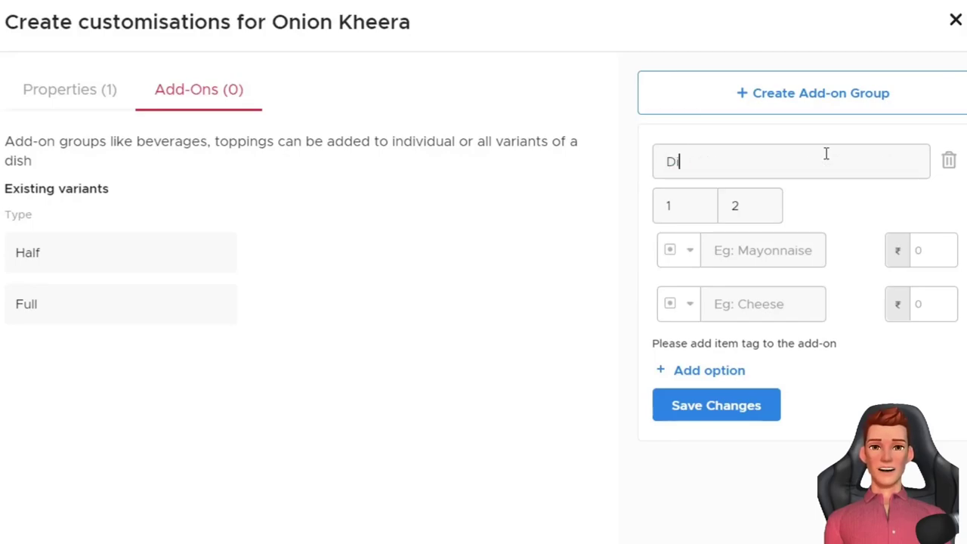
# Enter the add-on Mayoniees priced at ₹5 in the Dips group and save the group
pyautogui.click(764, 253)
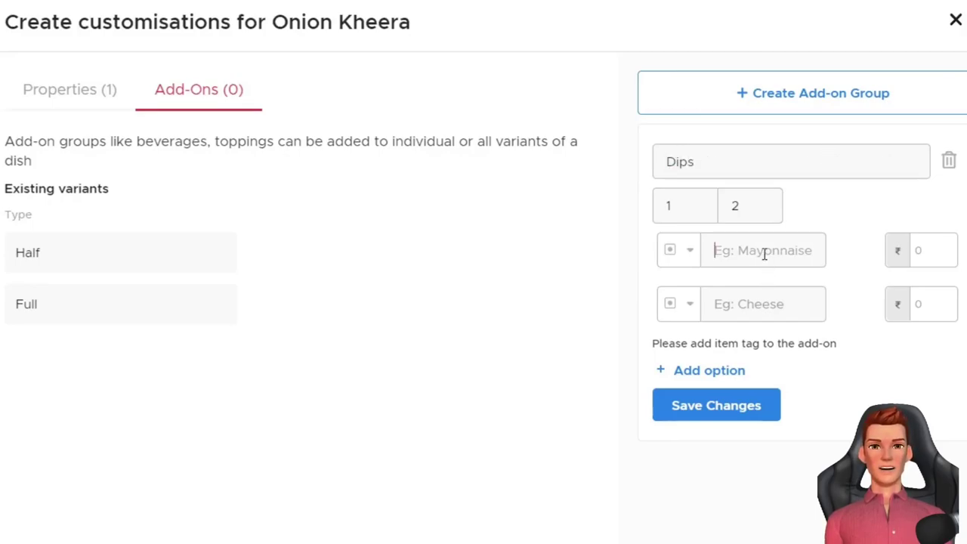
pyautogui.write('Mauy')
pyautogui.press('BackSpace')
pyautogui.press('BackSpace')
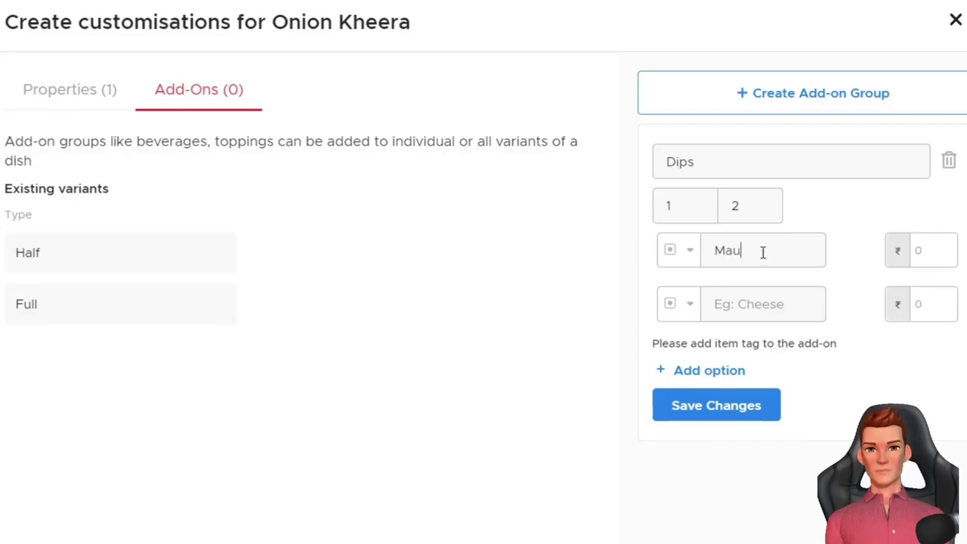
pyautogui.write('yonises')
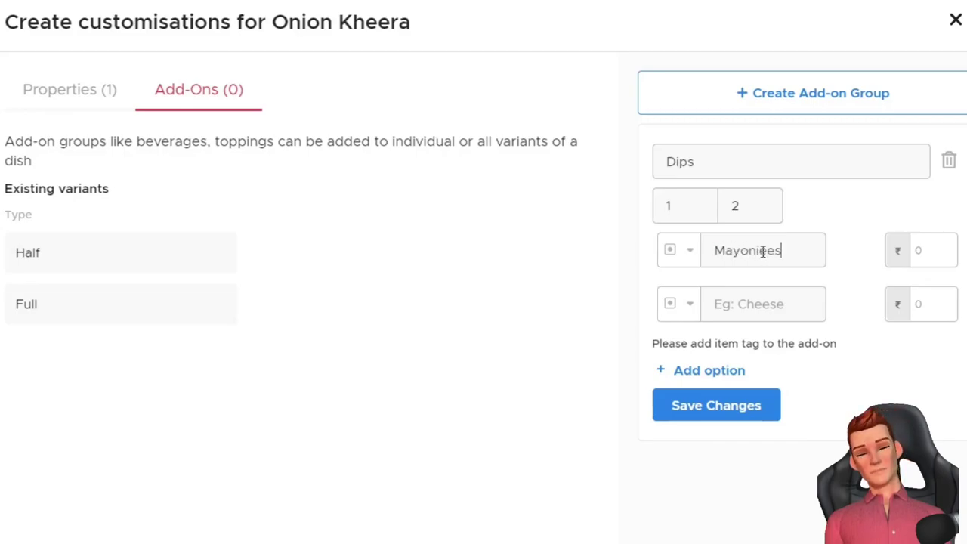
pyautogui.click(941, 243)
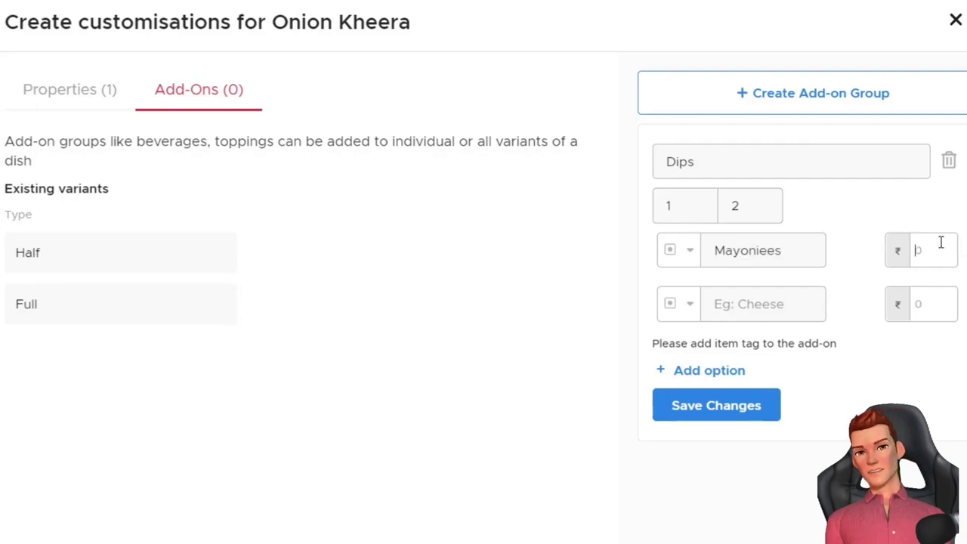
pyautogui.write('20')
pyautogui.press('BackSpace')
pyautogui.press('BackSpace')
pyautogui.write('5')
pyautogui.click(721, 405)
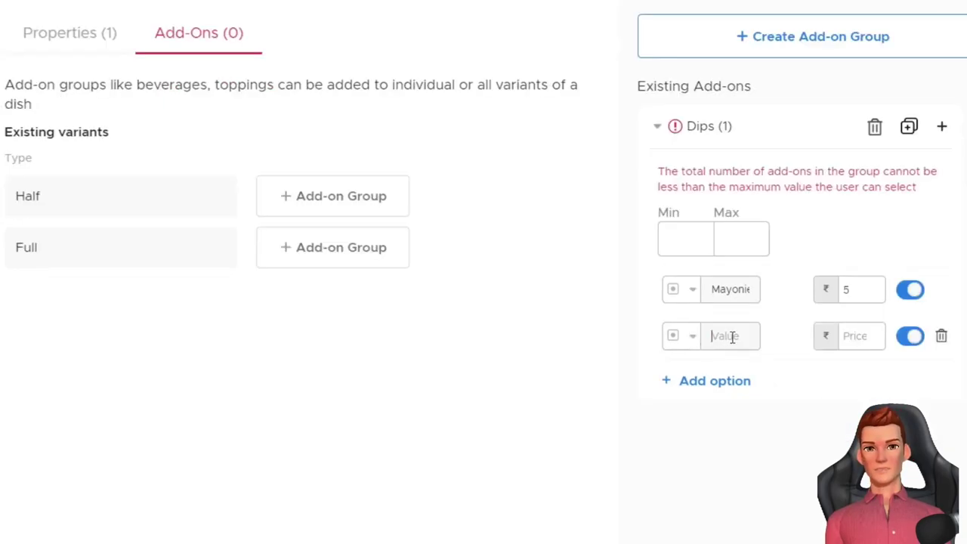
# Add Salt priced at ₹0 as a second option in the Dips add-on group
pyautogui.write('g')
pyautogui.press('BackSpace')
pyautogui.write('Salr')
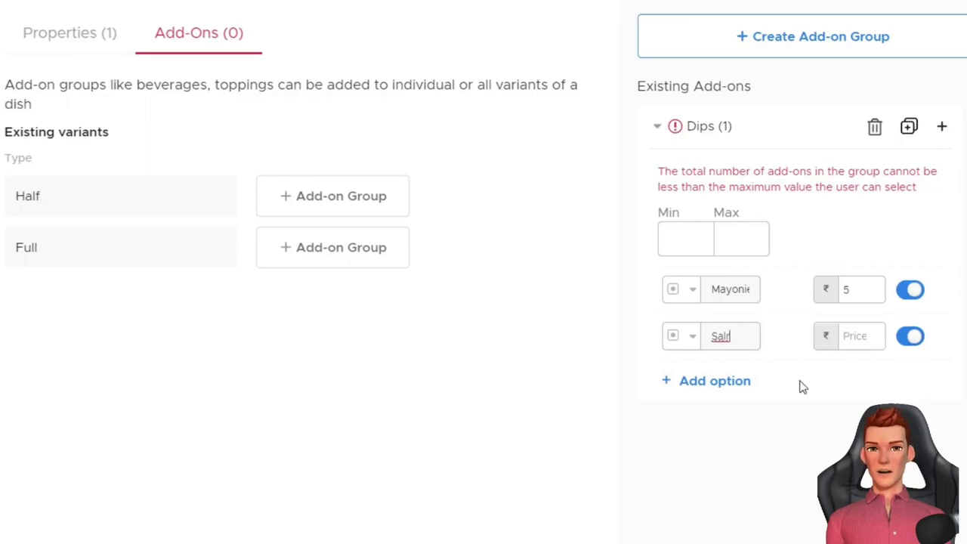
pyautogui.press('BackSpace')
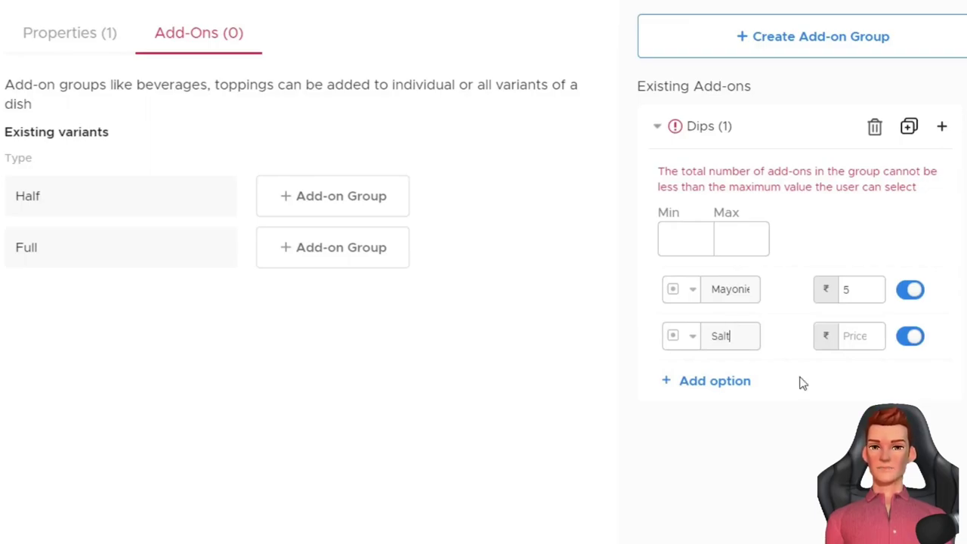
pyautogui.click(862, 340)
pyautogui.write('0')
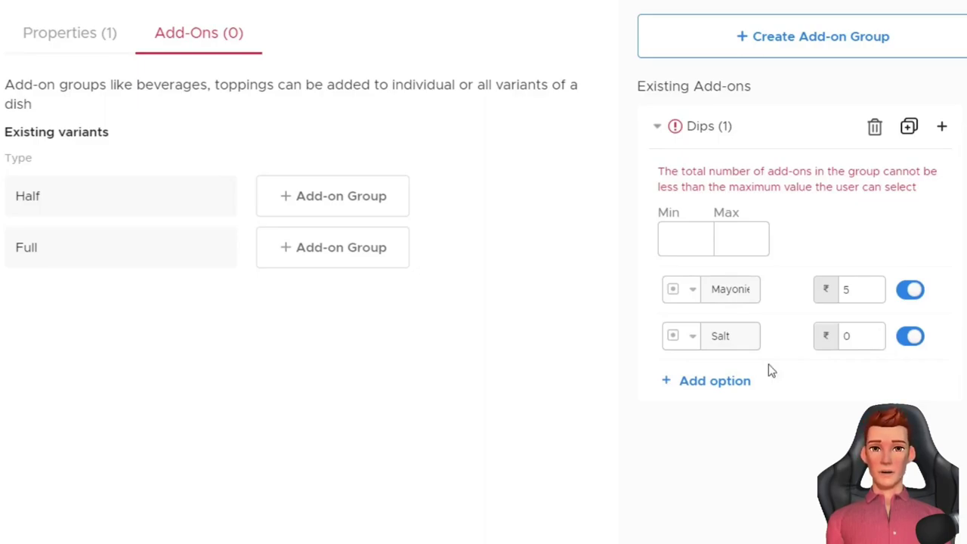
# Set the Dips group's selection limits to a minimum of 1 and a maximum of 2
pyautogui.click(683, 233)
pyautogui.write('1')
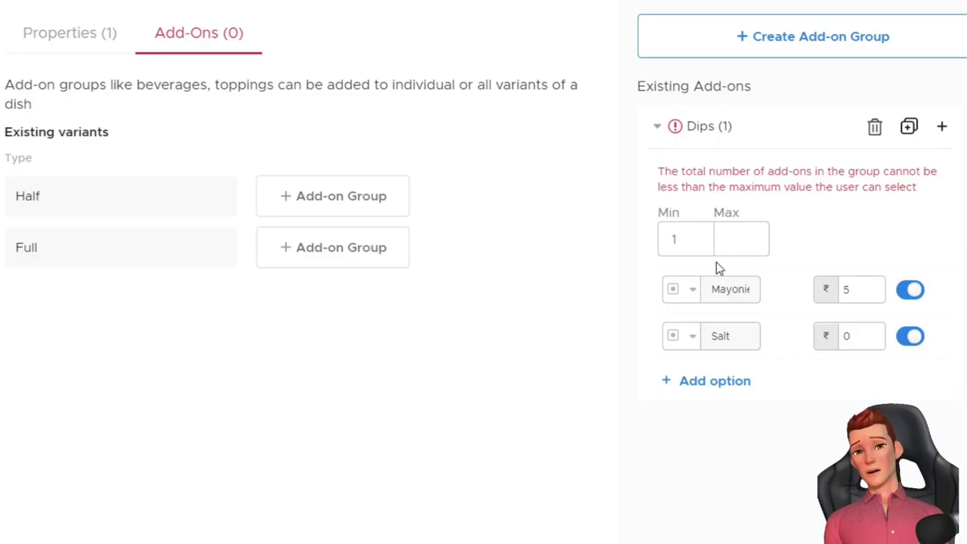
pyautogui.click(734, 239)
pyautogui.write('2')
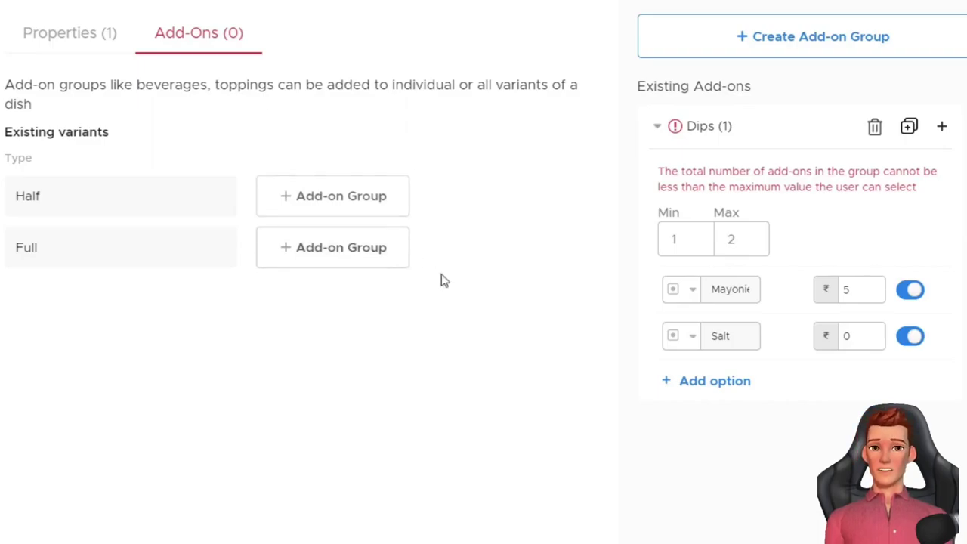
# Assign the Dips add-on group to the Full variant only
pyautogui.click(373, 264)
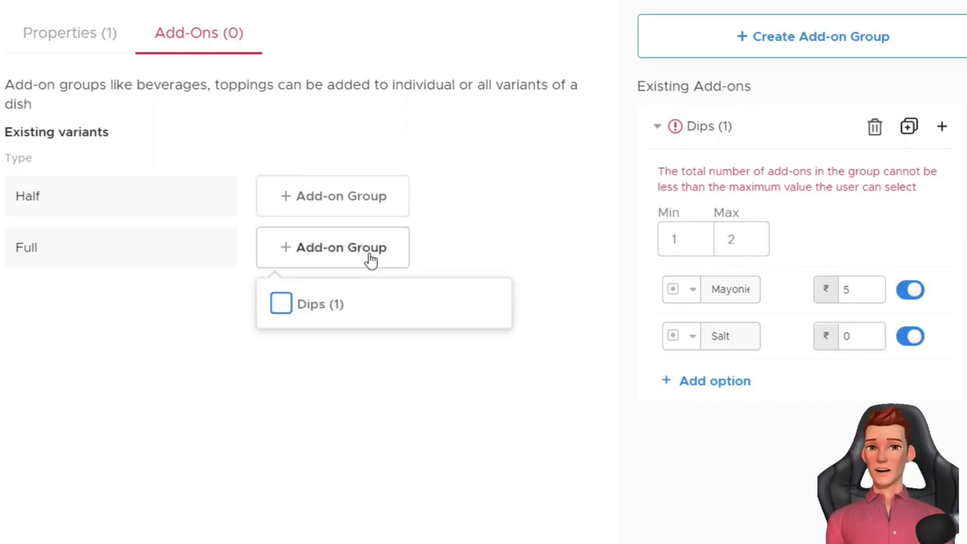
pyautogui.click(282, 304)
pyautogui.click(356, 208)
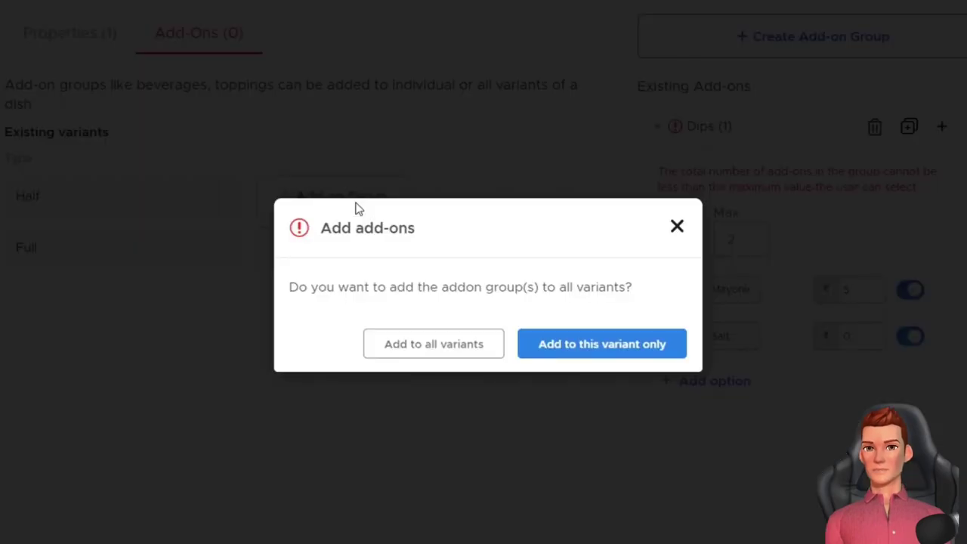
pyautogui.click(592, 346)
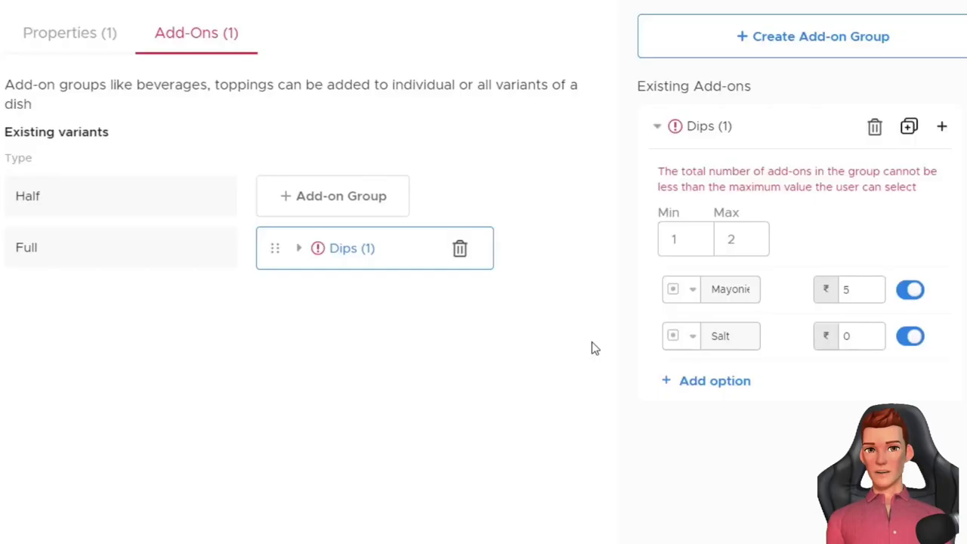
# Assign the Dips add-on group to the Half variant only and close the Onion Kheera customisations
pyautogui.click(354, 199)
pyautogui.click(280, 254)
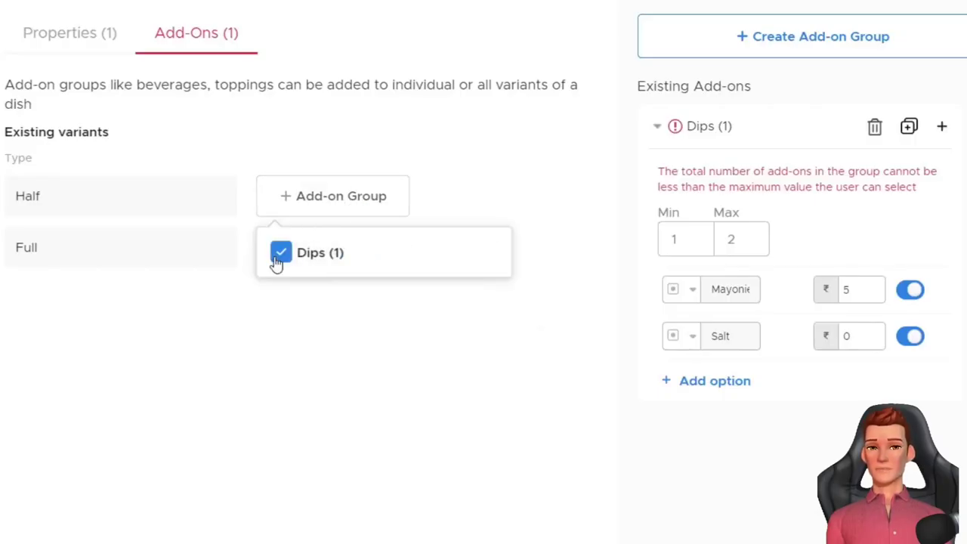
pyautogui.click(318, 329)
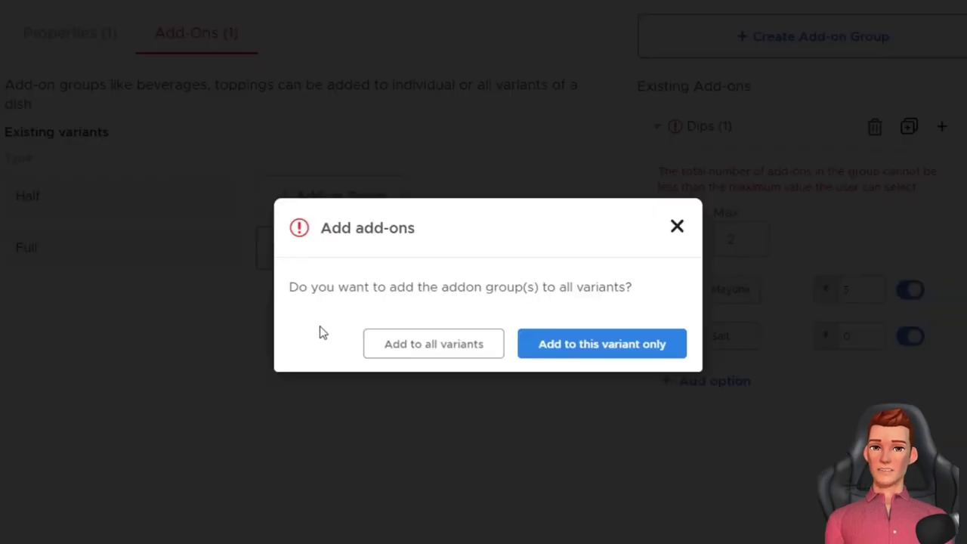
pyautogui.click(609, 354)
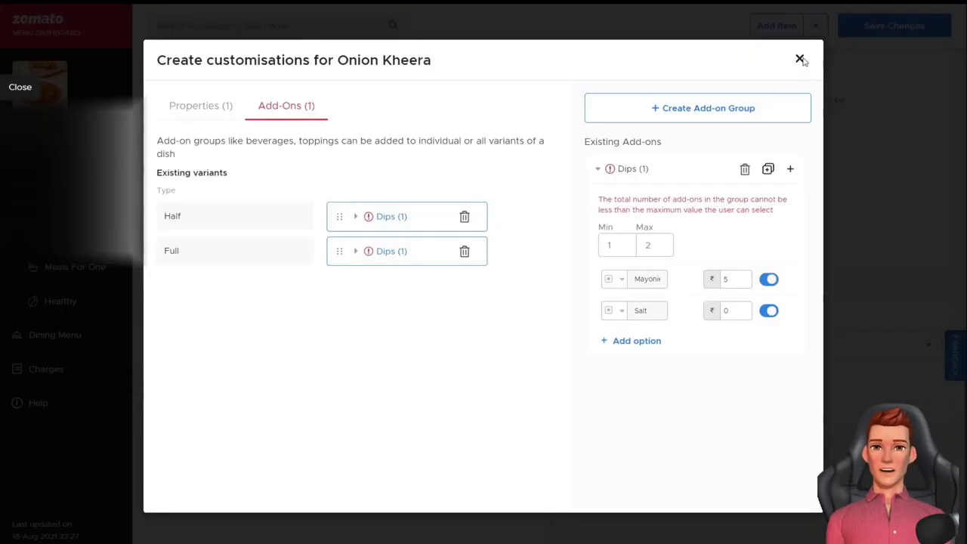
pyautogui.click(799, 59)
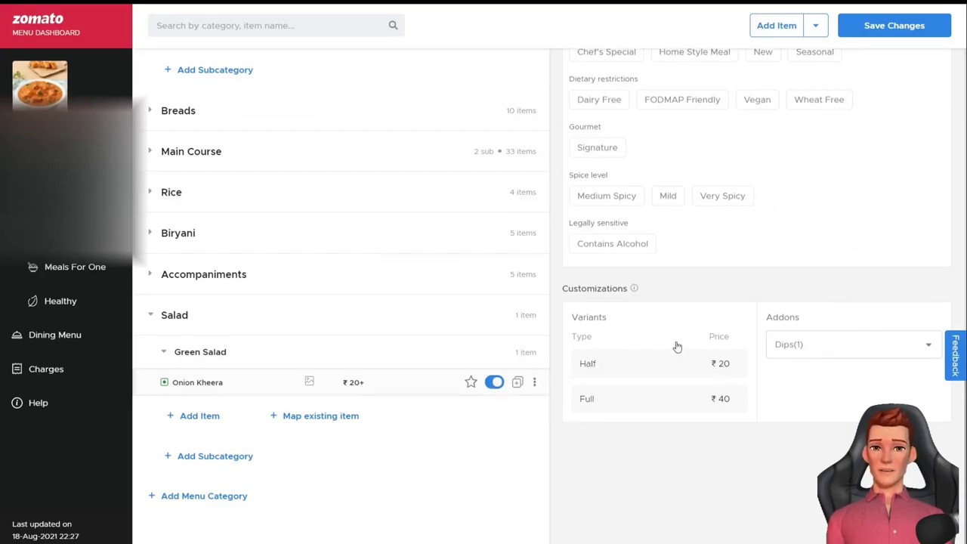
pyautogui.scroll(1, 835, 285)
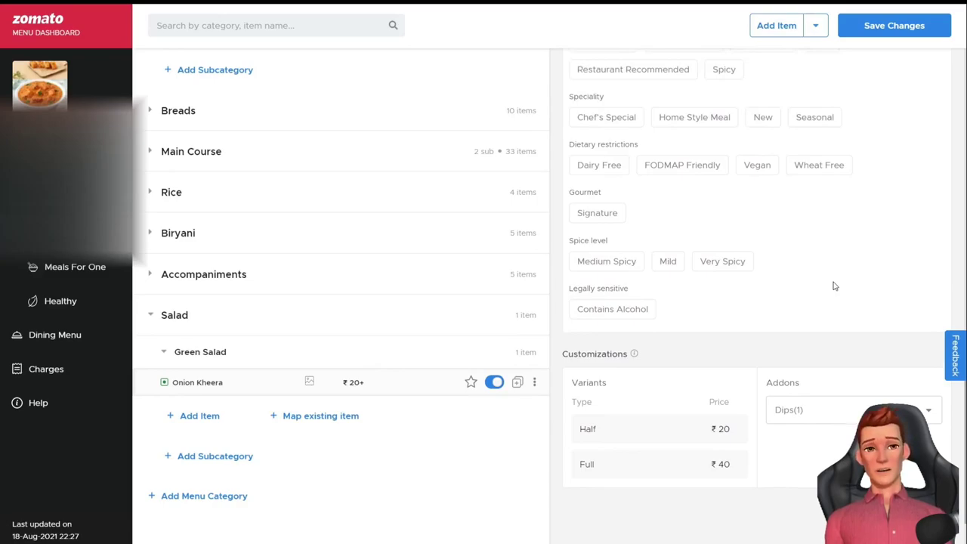
pyautogui.scroll(10, 834, 286)
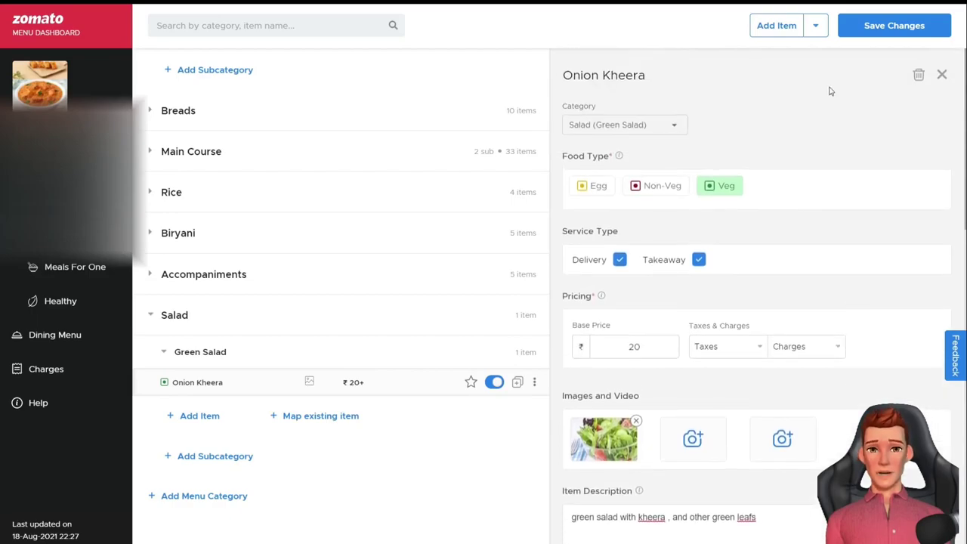
pyautogui.click(815, 28)
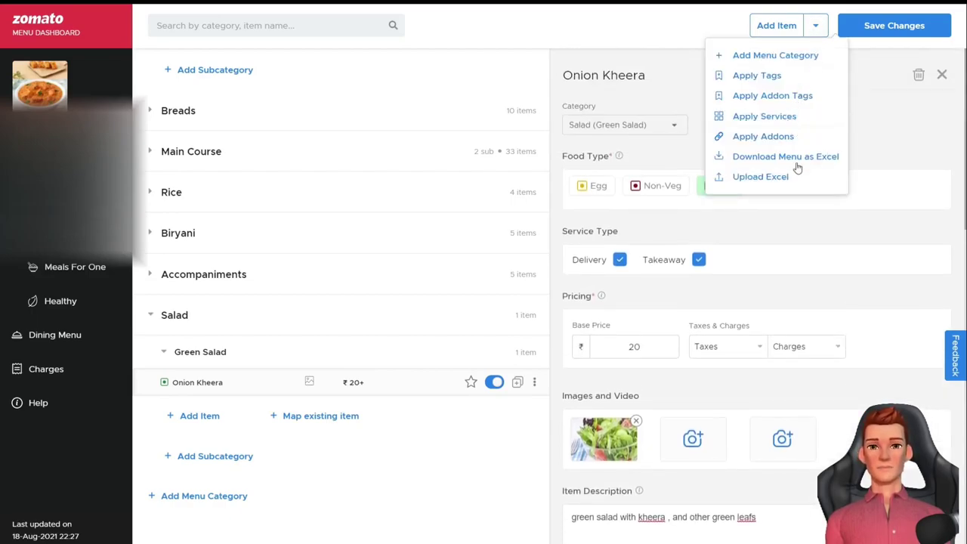
pyautogui.click(909, 71)
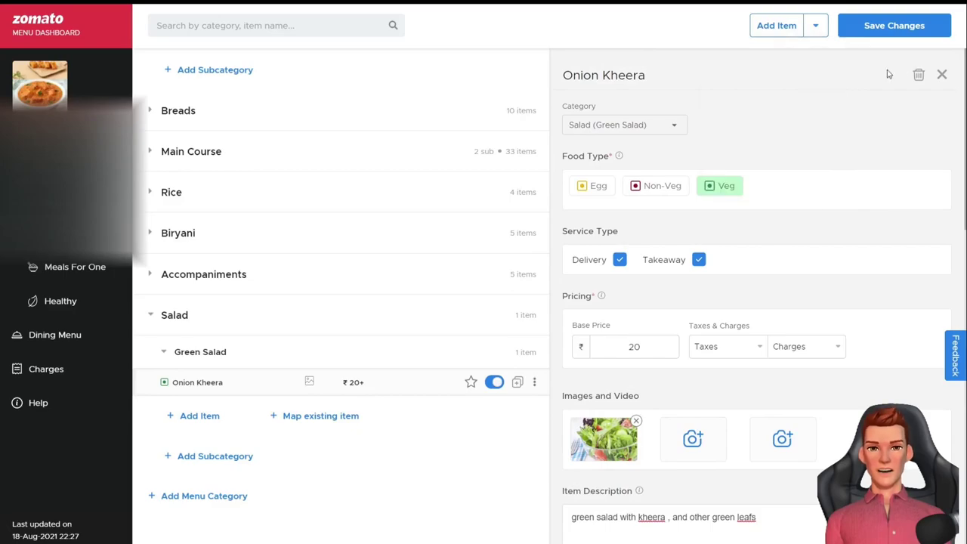
# Save the menu changes and confirm the note about edit authorization and menu accuracy
pyautogui.click(916, 25)
pyautogui.moveTo(306, 189); pyautogui.dragTo(634, 204)
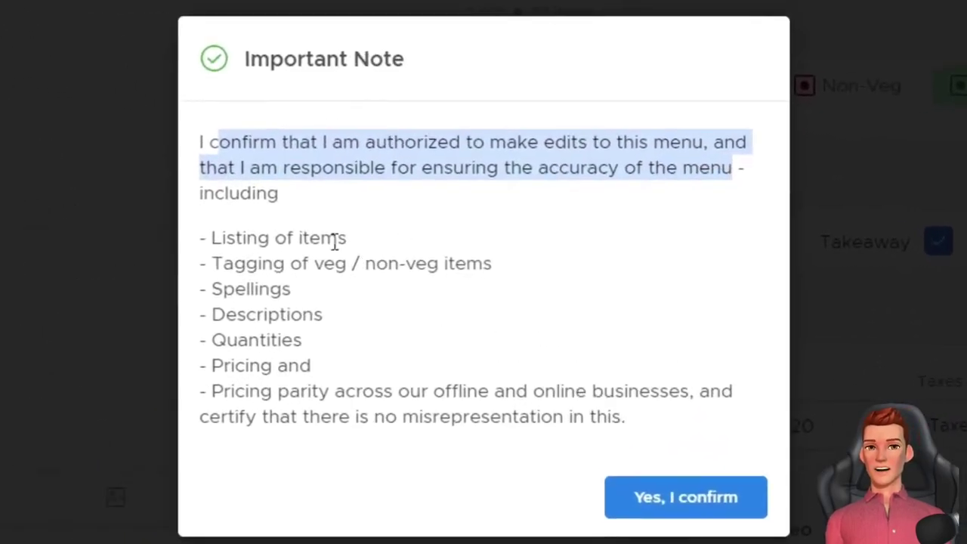
pyautogui.moveTo(294, 240); pyautogui.dragTo(347, 239)
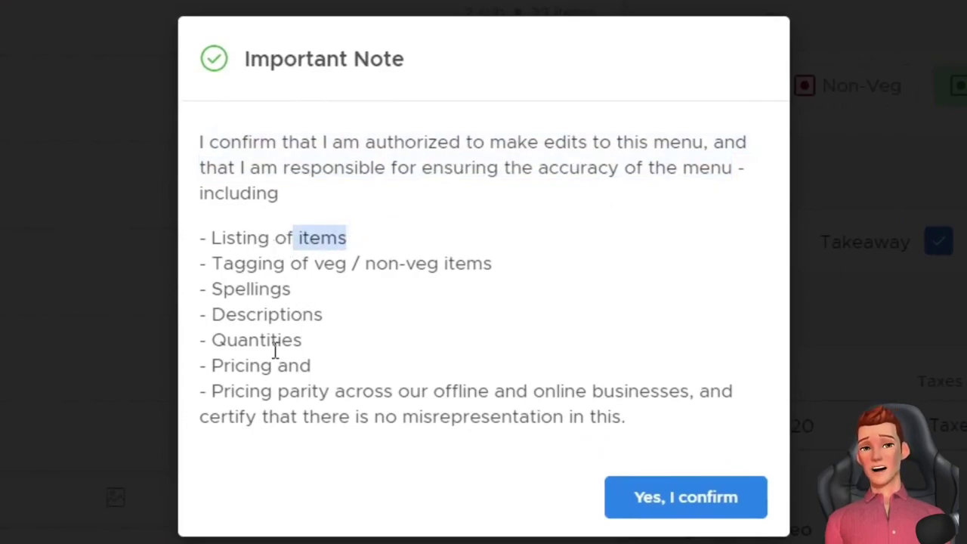
pyautogui.moveTo(221, 416); pyautogui.dragTo(628, 421)
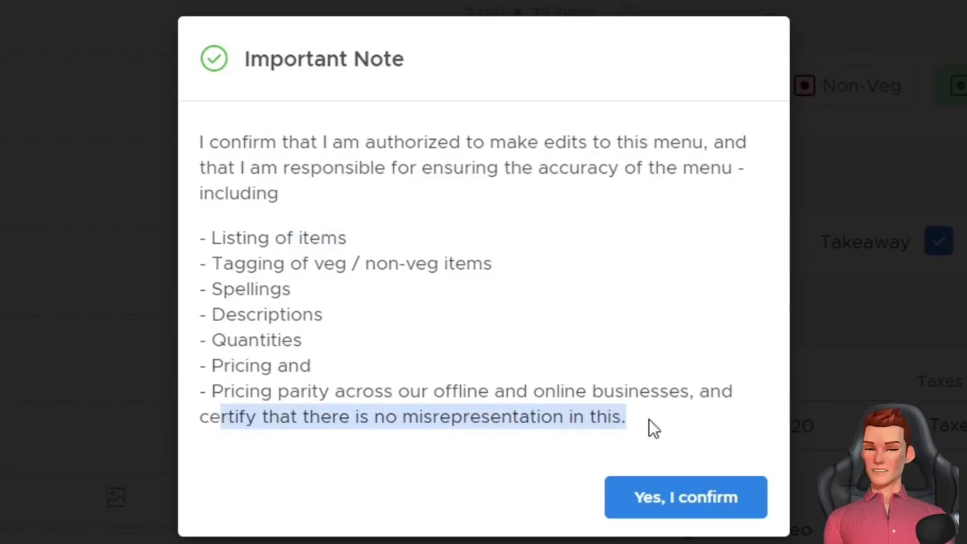
pyautogui.click(669, 501)
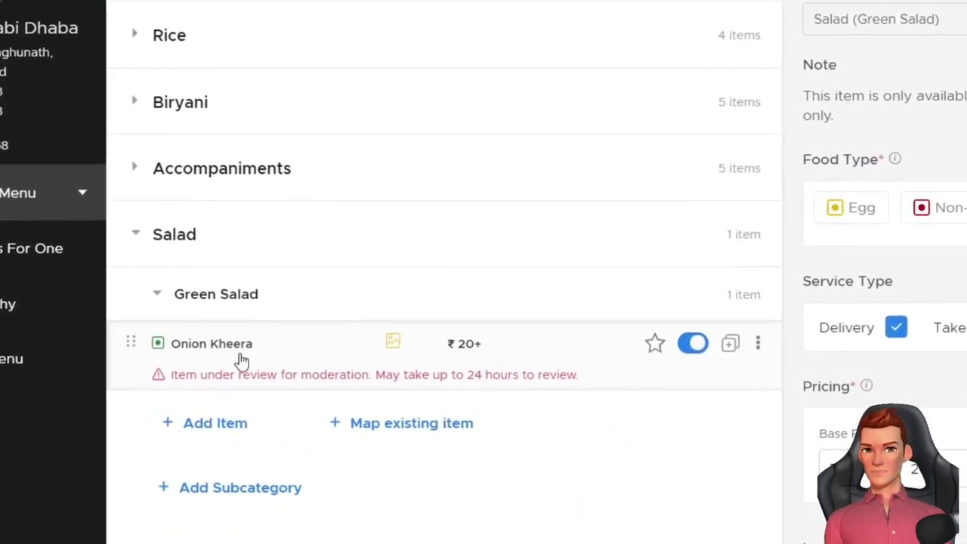
# Review the Onion Kheera item's moderation status, tags, customizations, pricing and image details
pyautogui.moveTo(160, 374); pyautogui.dragTo(252, 380)
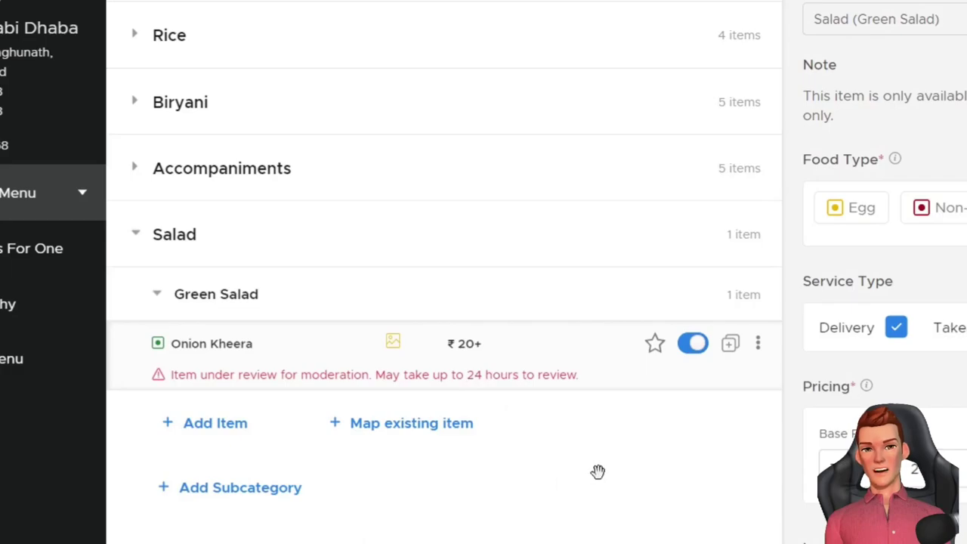
pyautogui.scroll(-10, 884, 287)
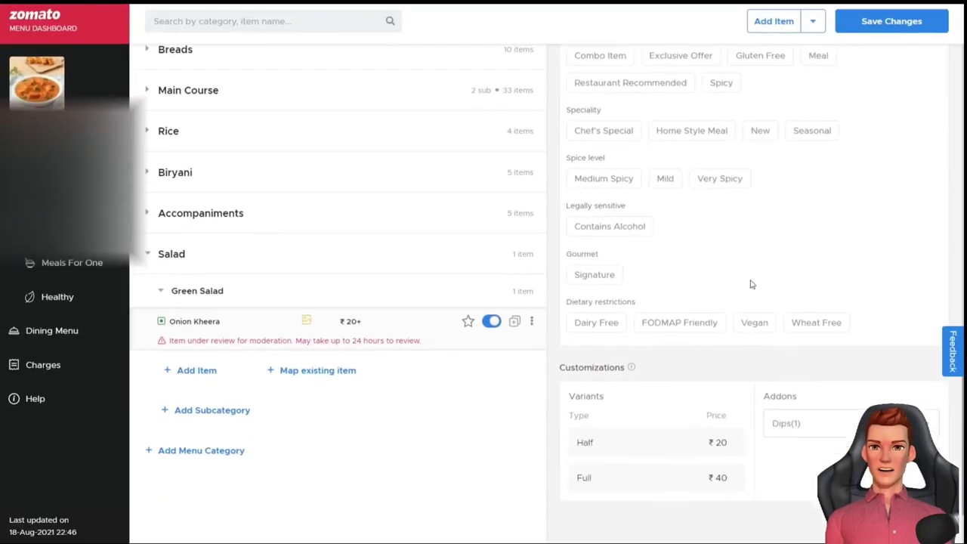
pyautogui.scroll(10, 750, 284)
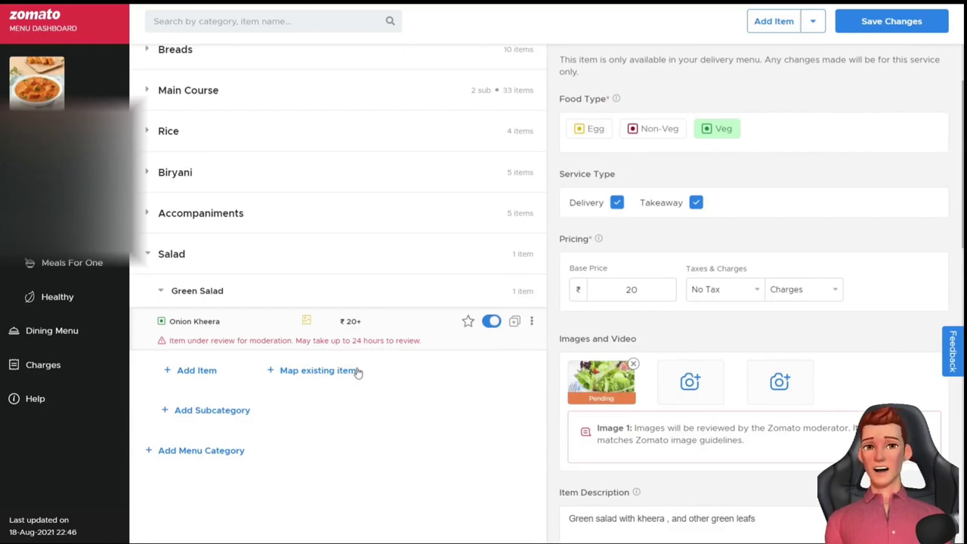
pyautogui.scroll(1, 754, 302)
pyautogui.scroll(3, 933, 111)
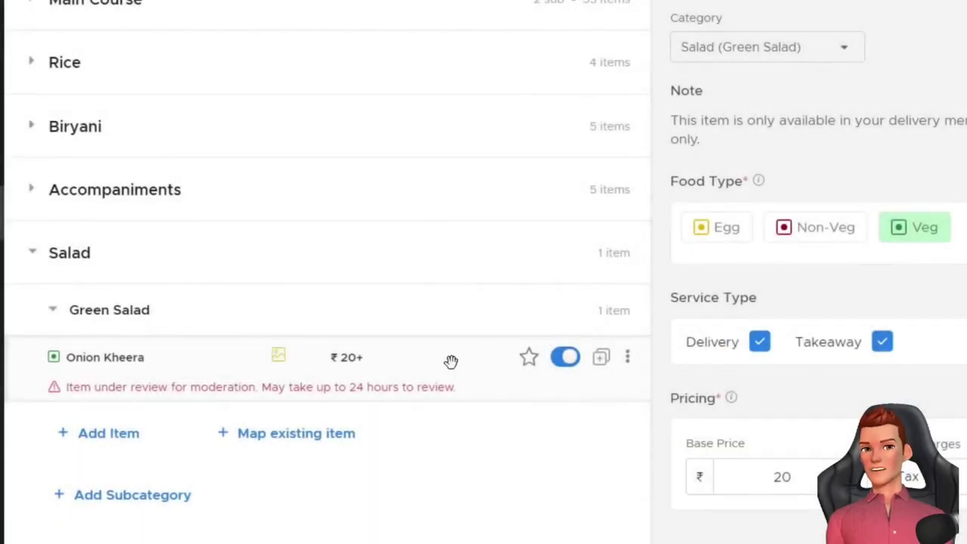
# Delete the Salad category together with its Green Salad subcategory and Onion Kheera item, confirming the removal
pyautogui.moveTo(511, 257)
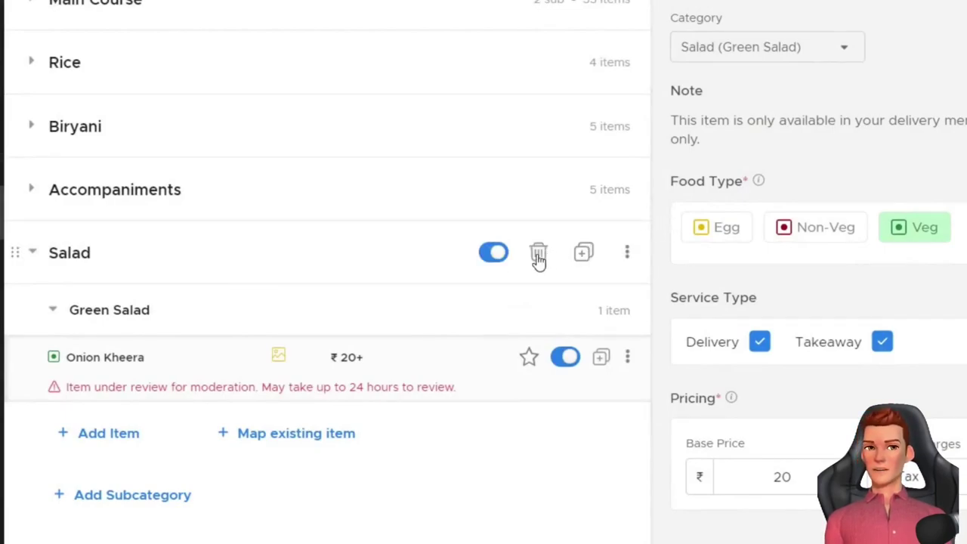
pyautogui.click(537, 252)
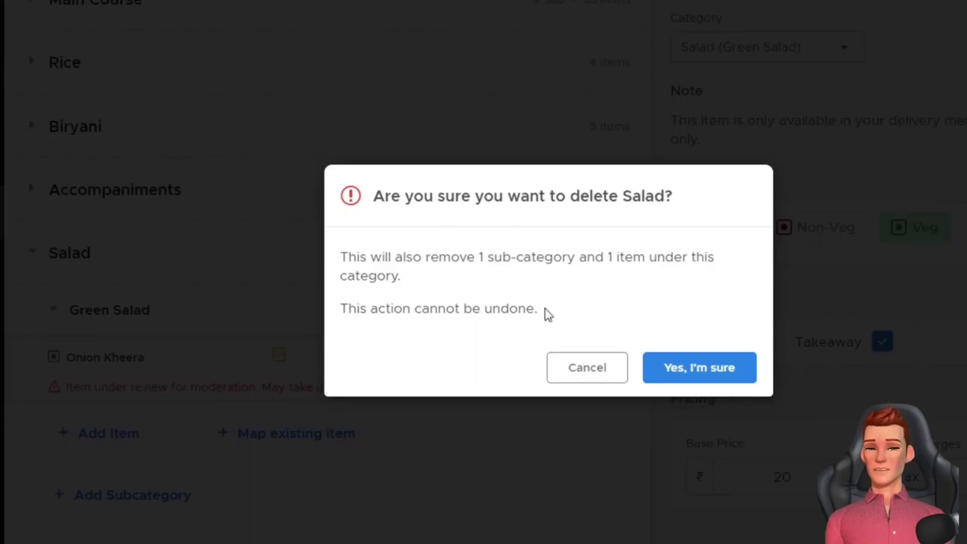
pyautogui.click(699, 376)
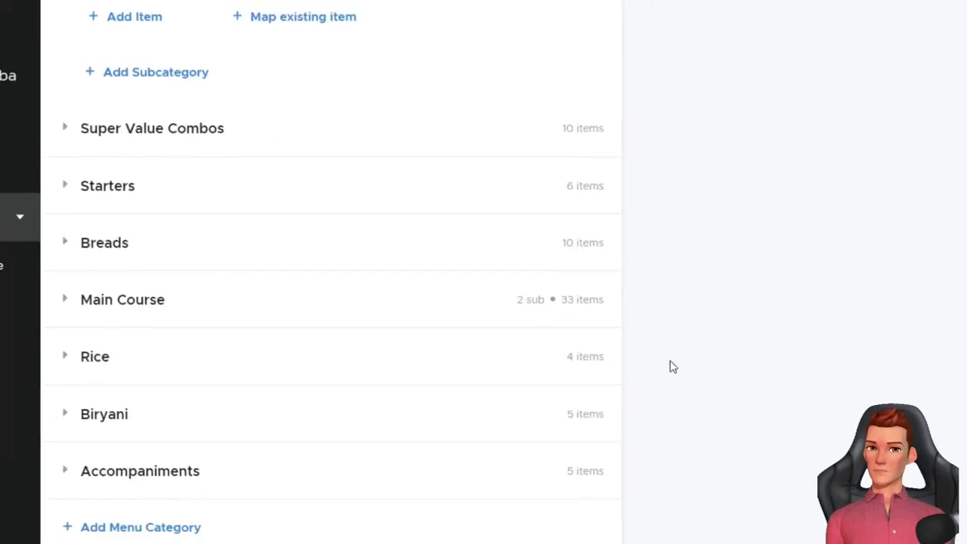